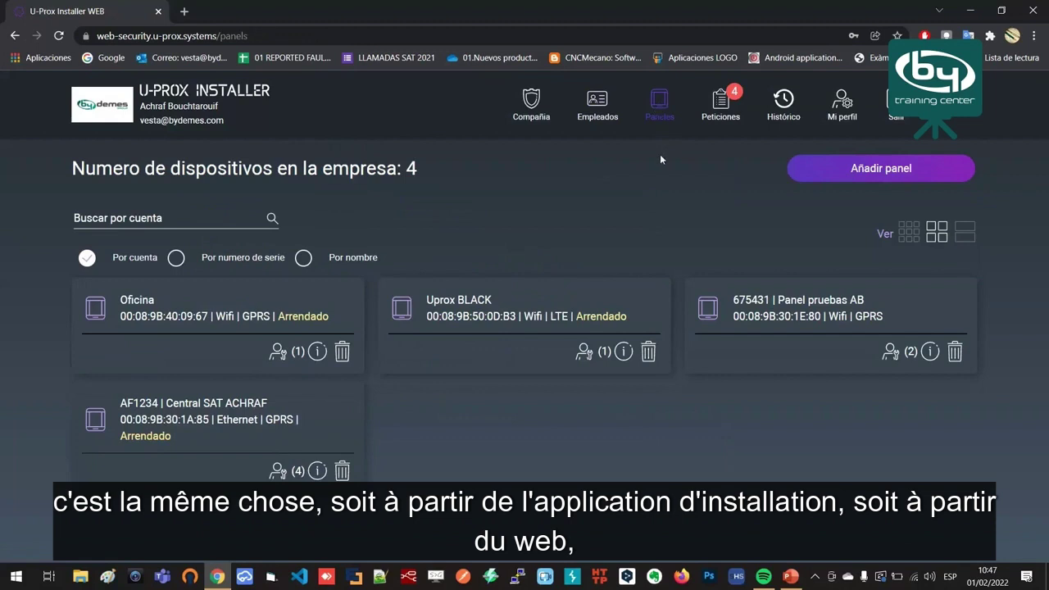
Step: Open the form for adding a panel and view the guide on connecting it by Ethernet
click(917, 169)
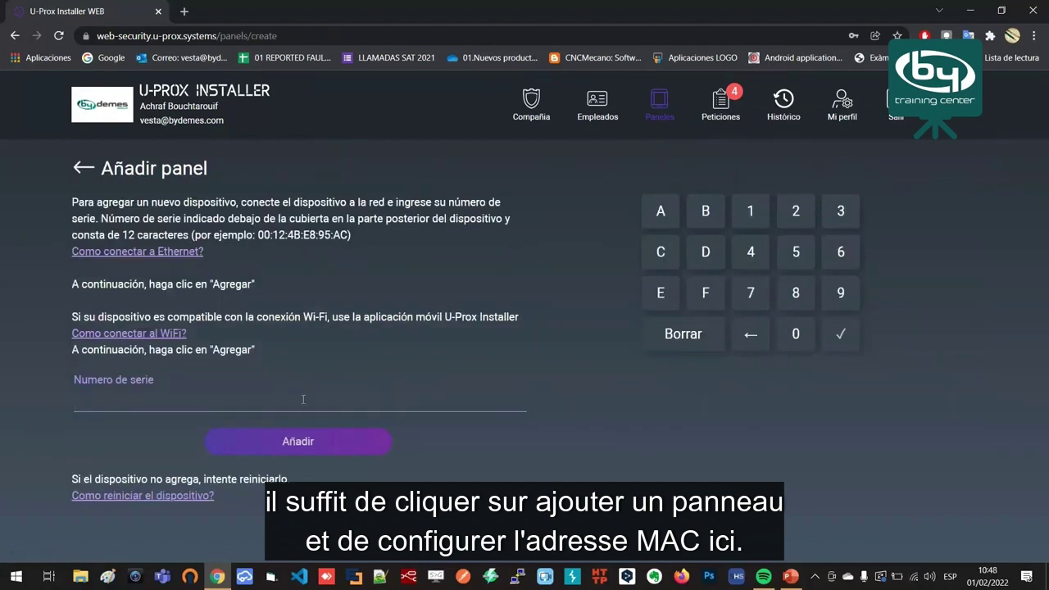
click(161, 252)
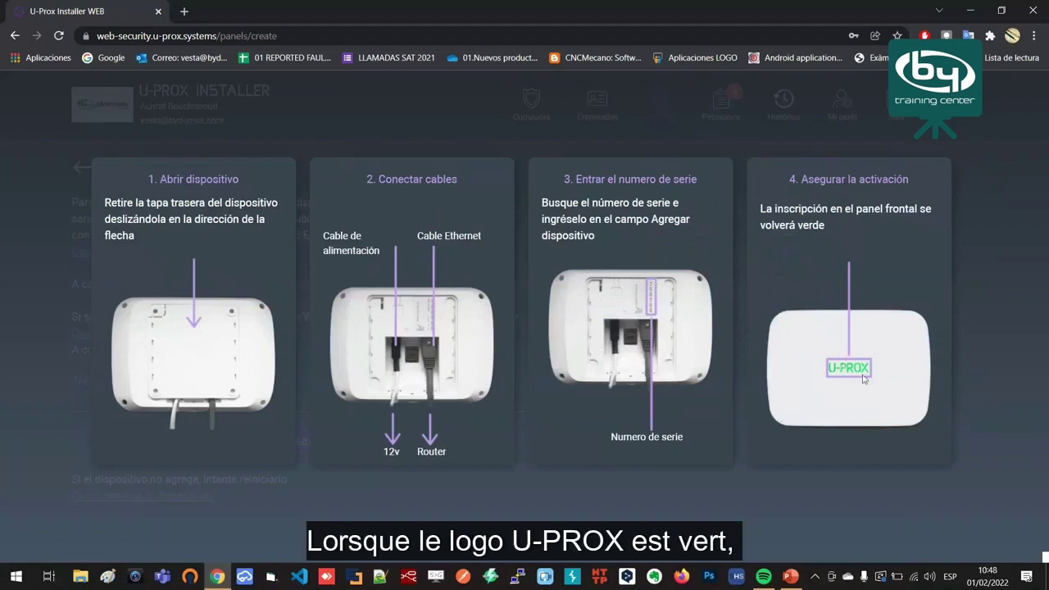
click(957, 313)
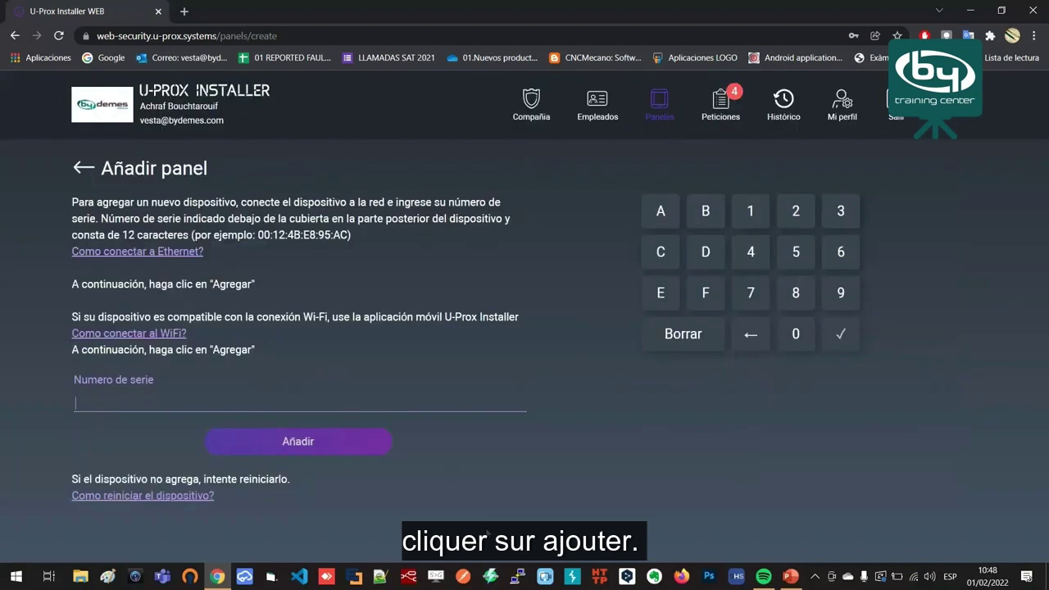
Step: View all stages of the Wi-Fi connection guide, and return to the list of panels
click(160, 335)
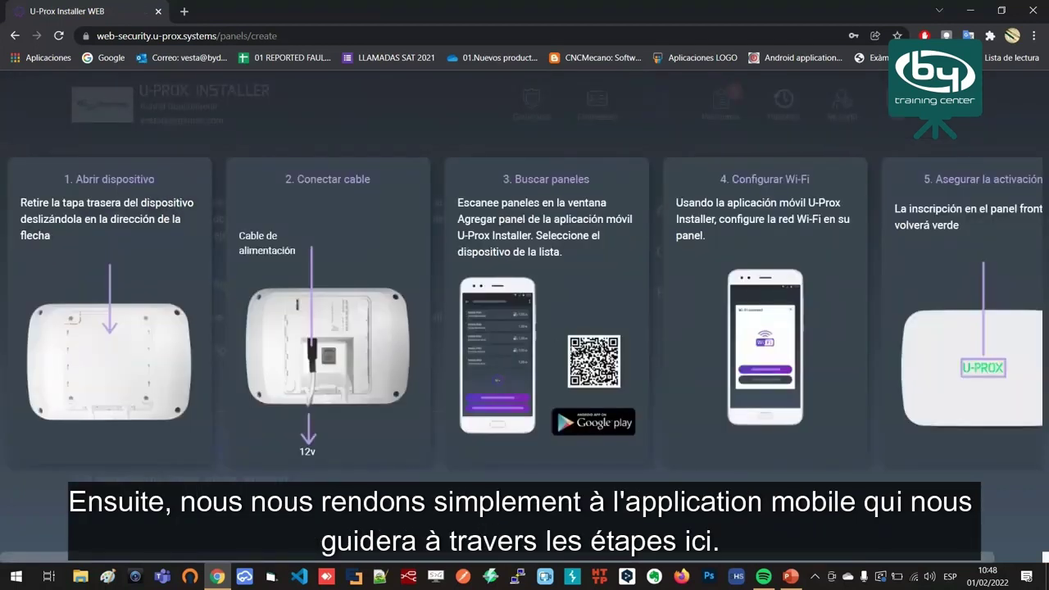
drag(849, 559, 892, 560)
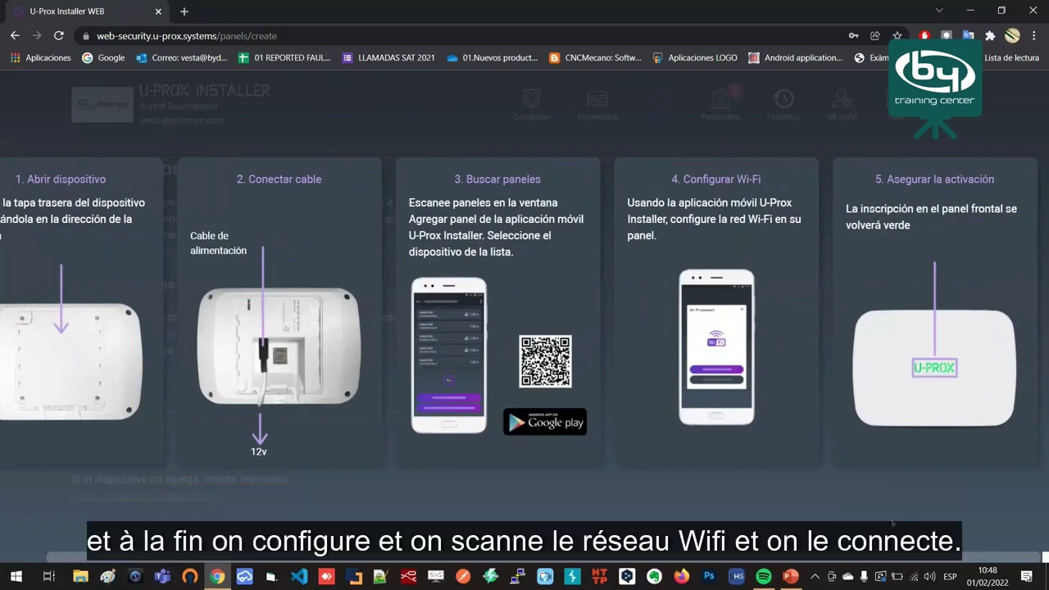
click(892, 522)
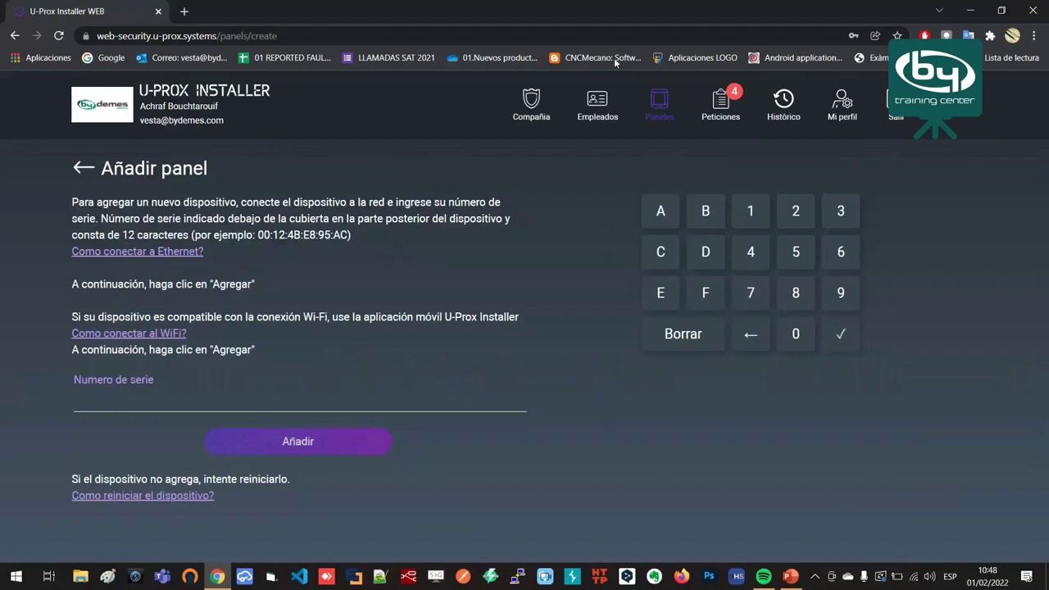
click(661, 110)
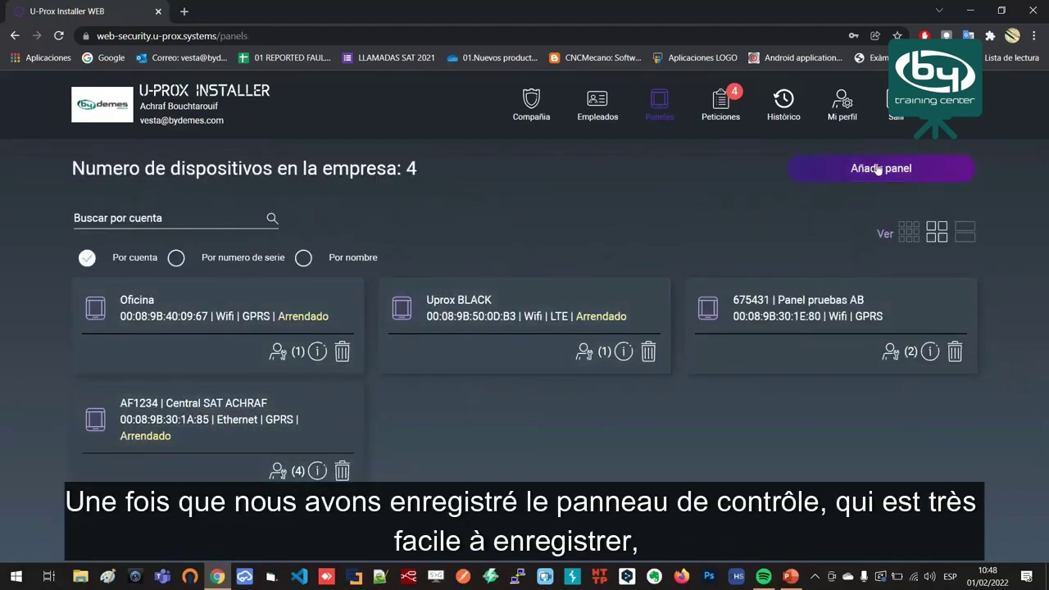
Step: Open the settings of the Ethernet and GPRS panel and look through the available options
click(298, 415)
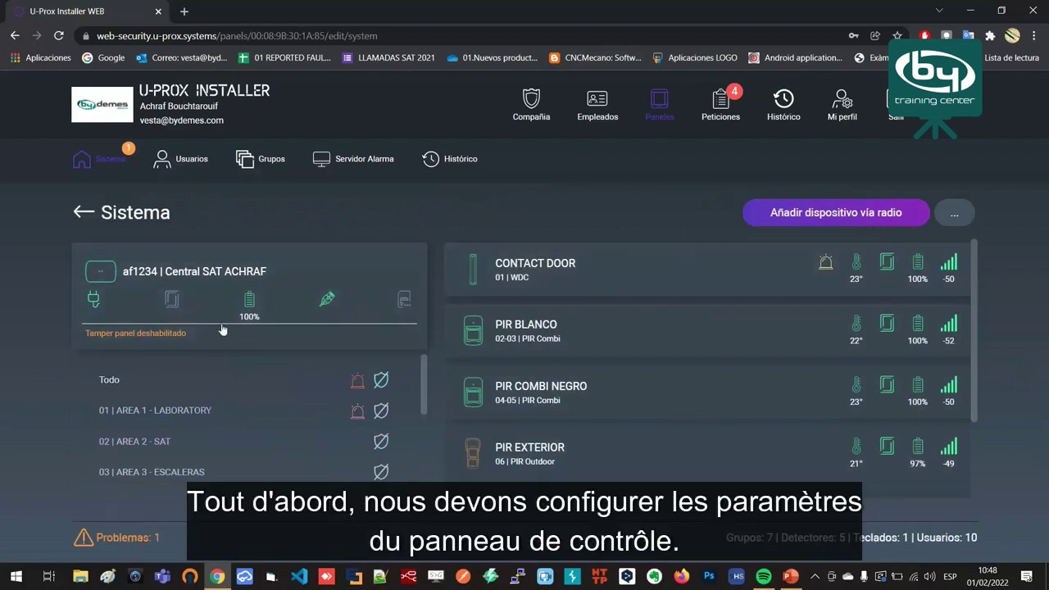
click(236, 272)
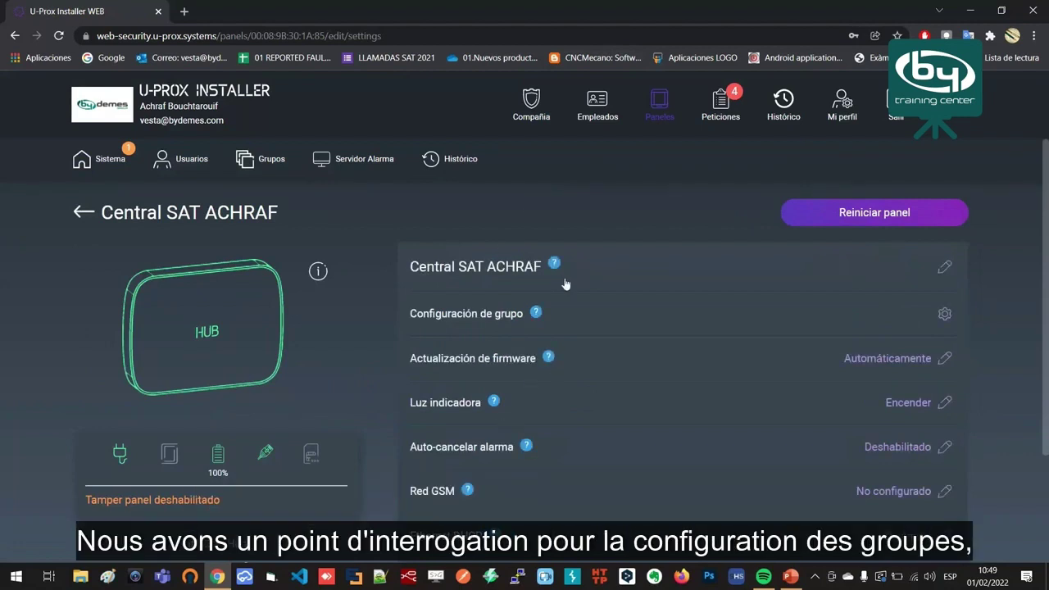
scroll(558, 277, down, 2)
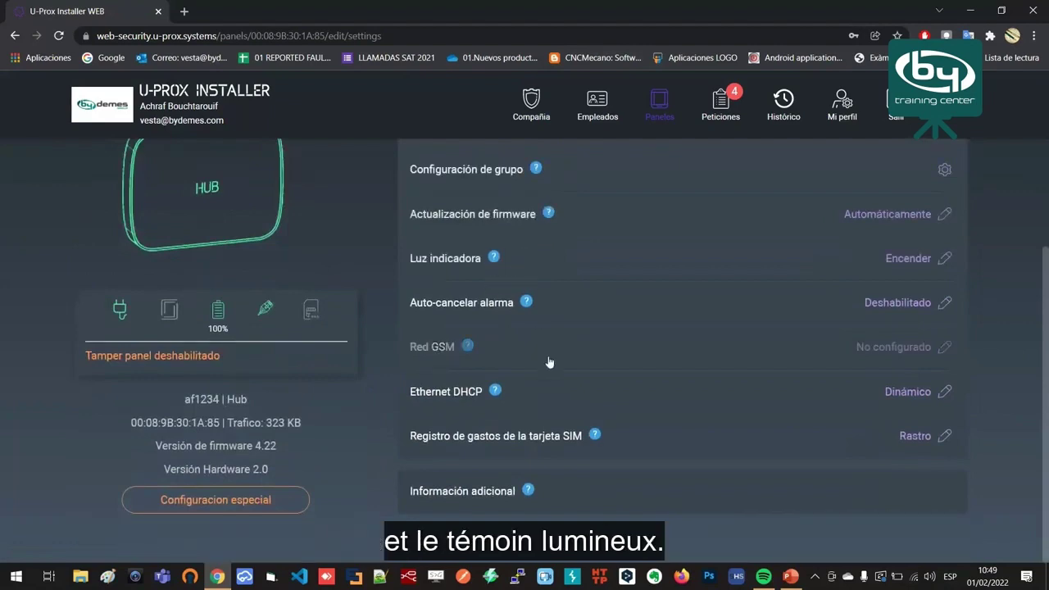
scroll(580, 221, up, 2)
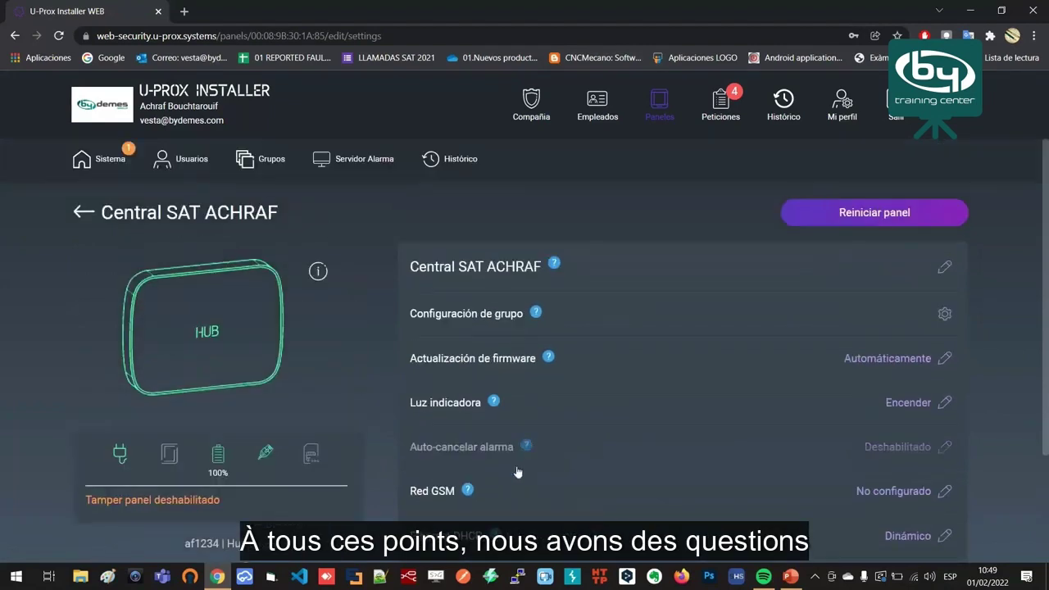
scroll(448, 405, down, 2)
scroll(480, 403, up, 1)
scroll(540, 317, up, 2)
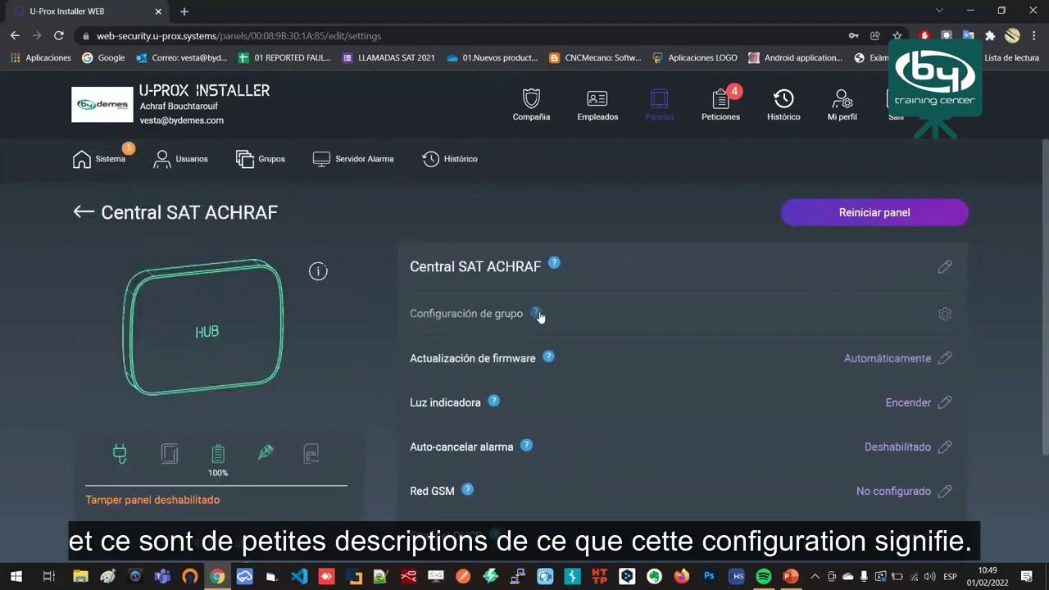
Step: Read the help description for the panel's group configuration setting and close it
click(536, 312)
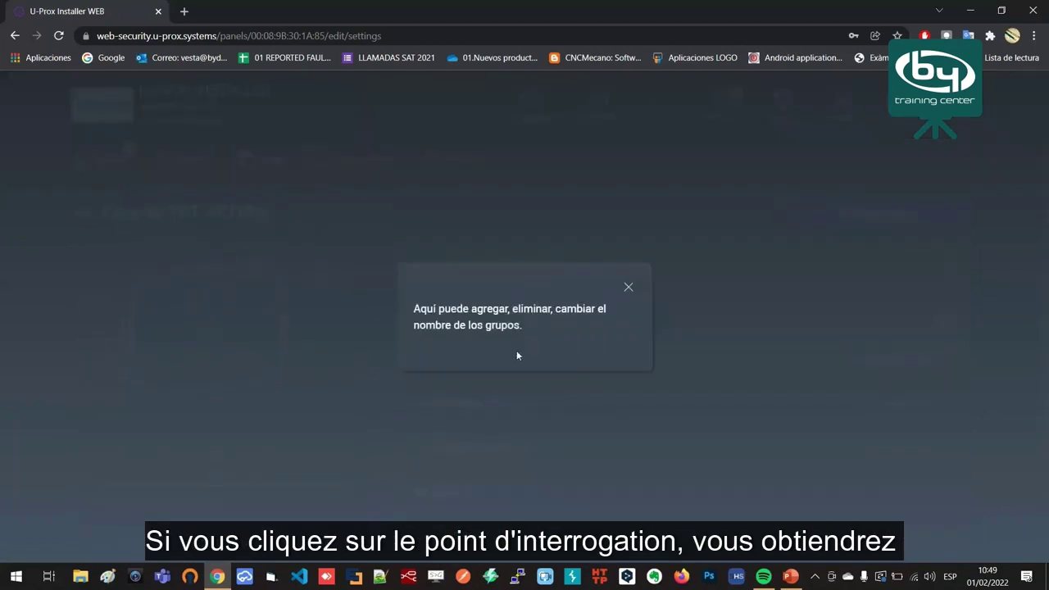
triple_click(494, 319)
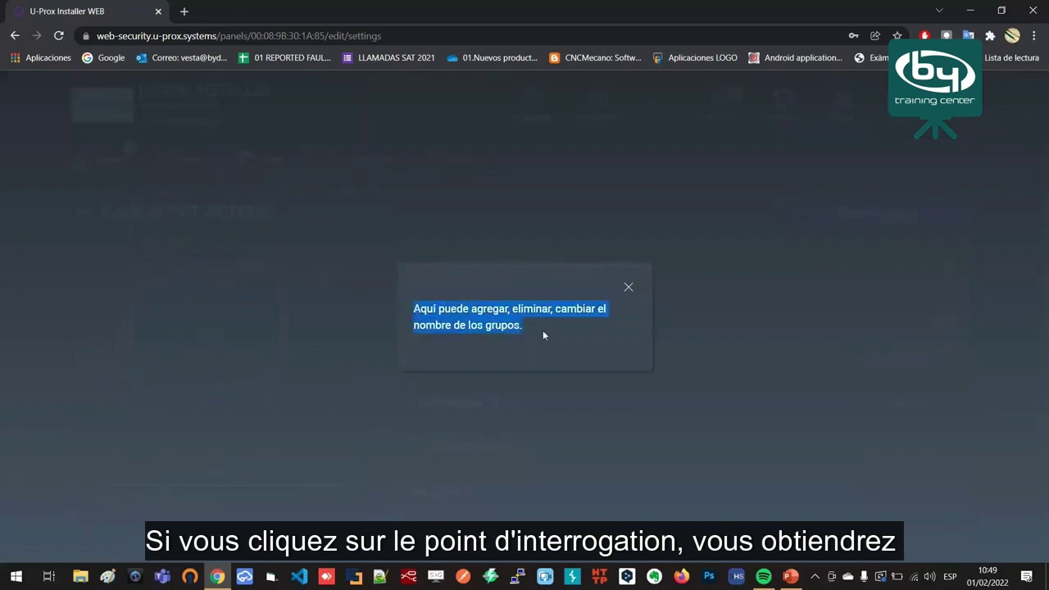
click(536, 332)
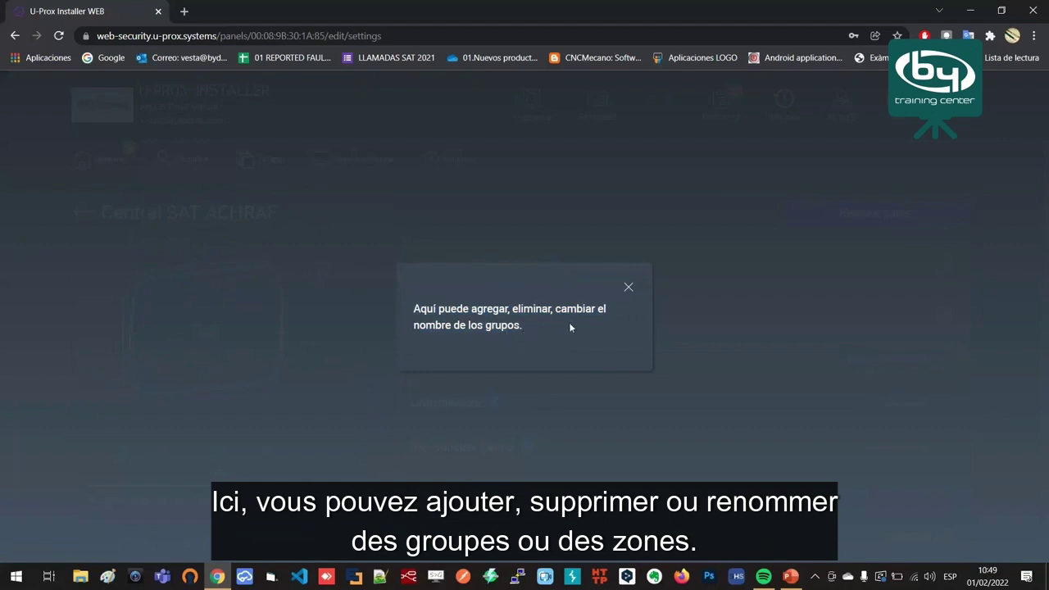
click(627, 289)
Step: Open the panel's group configuration and delete group 05, wt5232t324rt
click(502, 311)
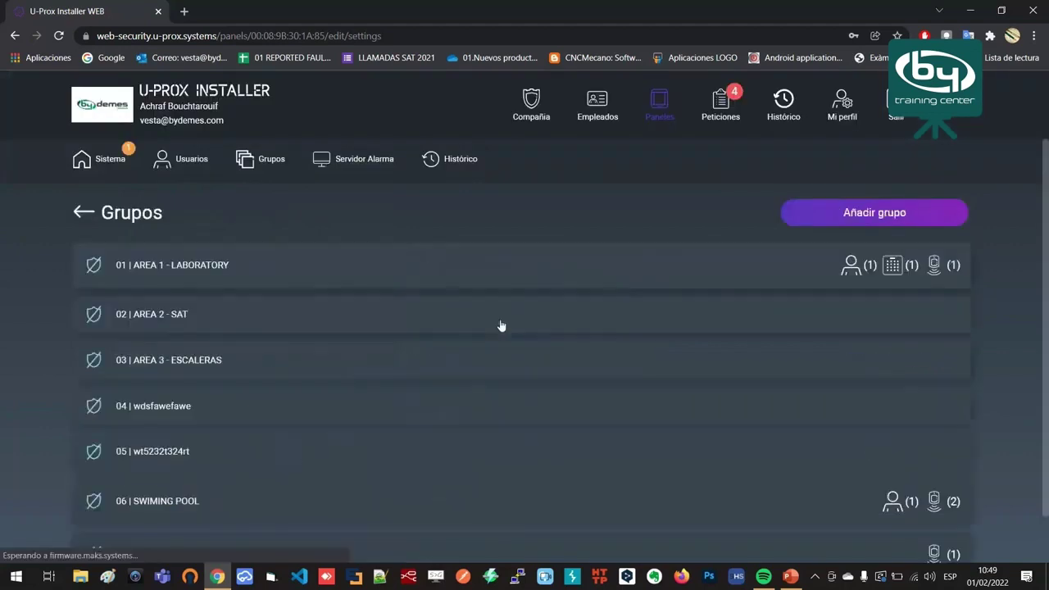
scroll(514, 319, down, 1)
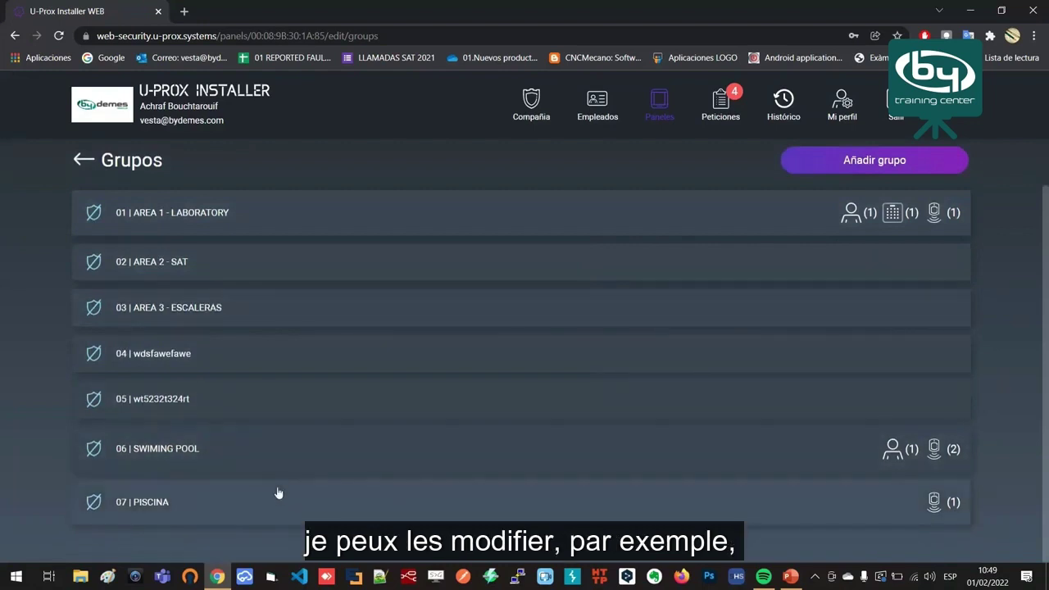
click(270, 395)
click(191, 456)
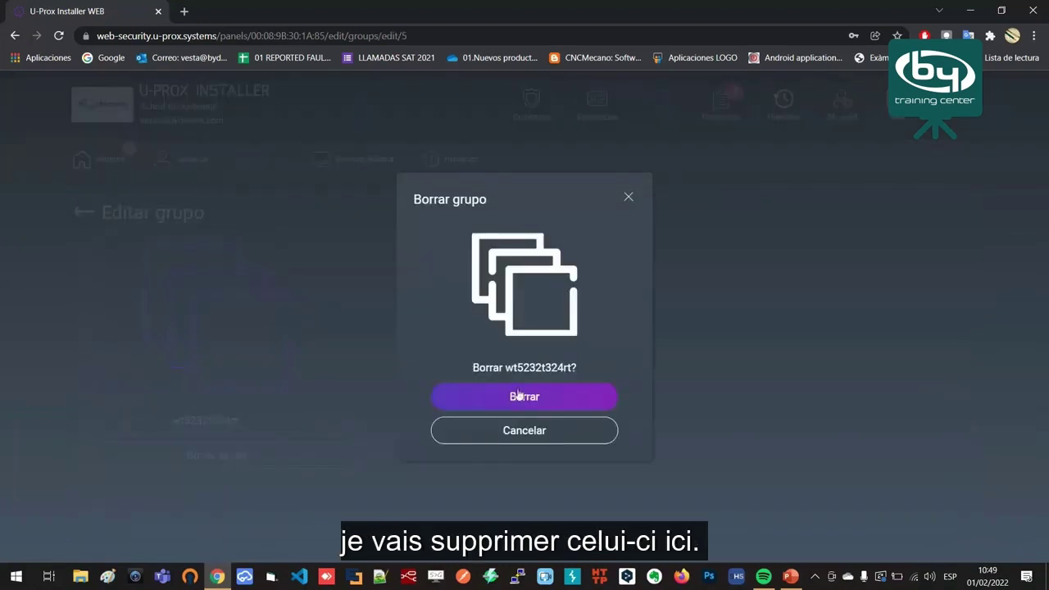
click(525, 396)
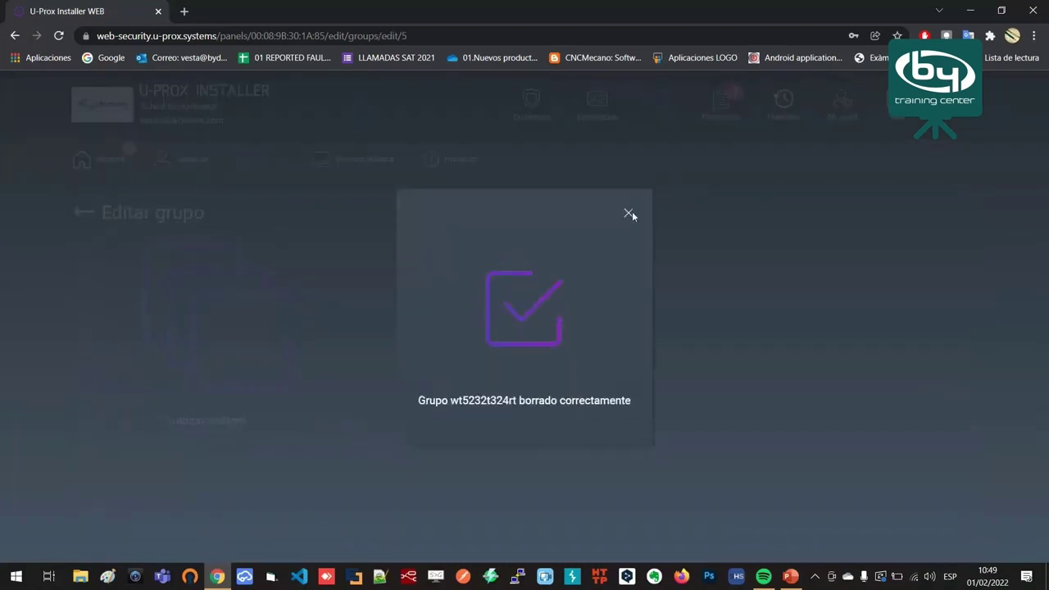
click(629, 213)
Step: Add a new group named AREA 20 SISTEMA and save it
click(873, 213)
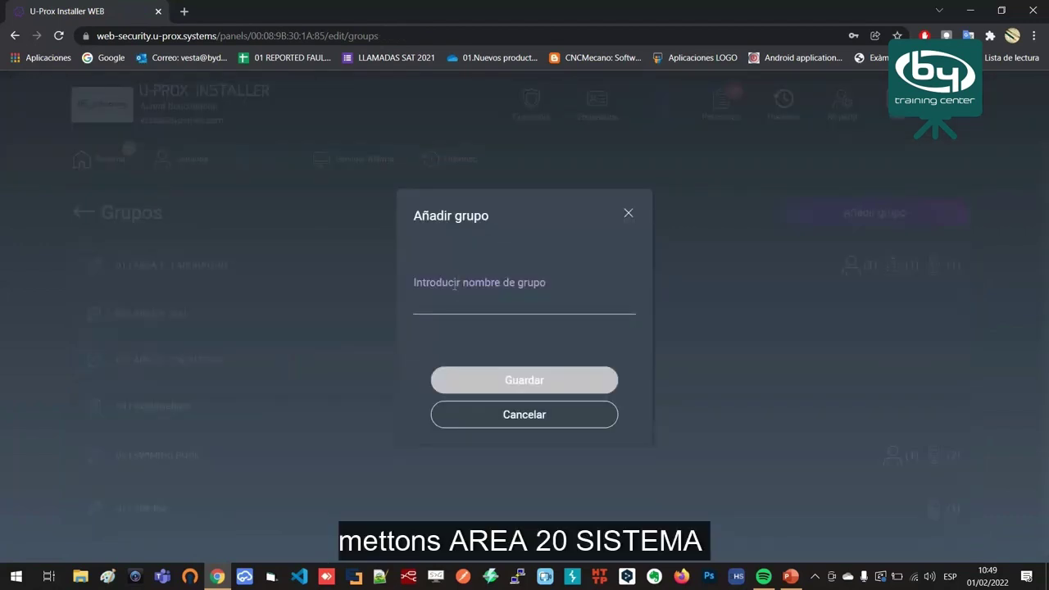
click(509, 304)
text(ARE)
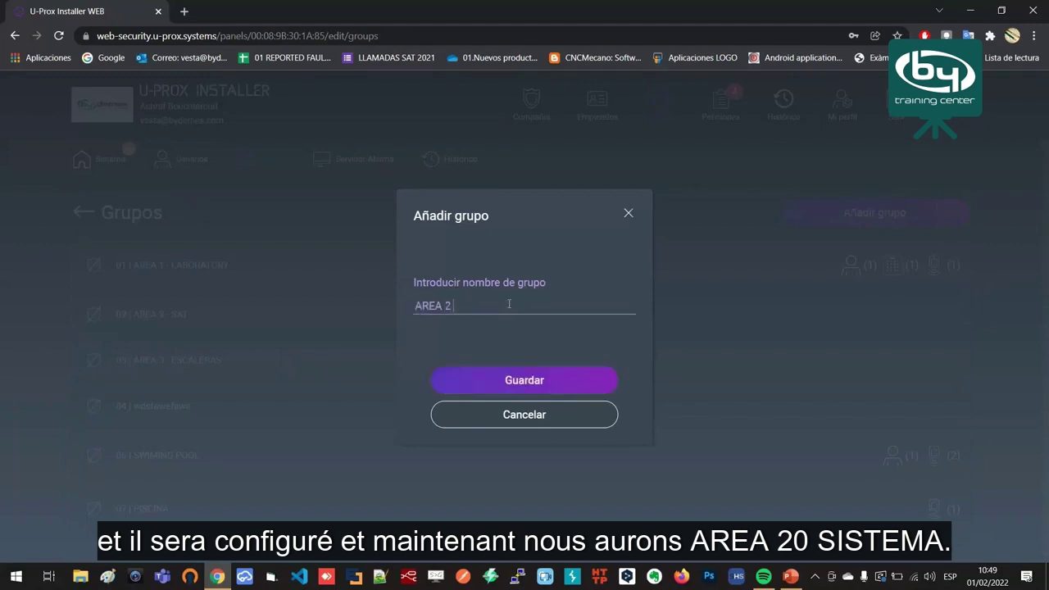
text(A 20 SISTEMA)
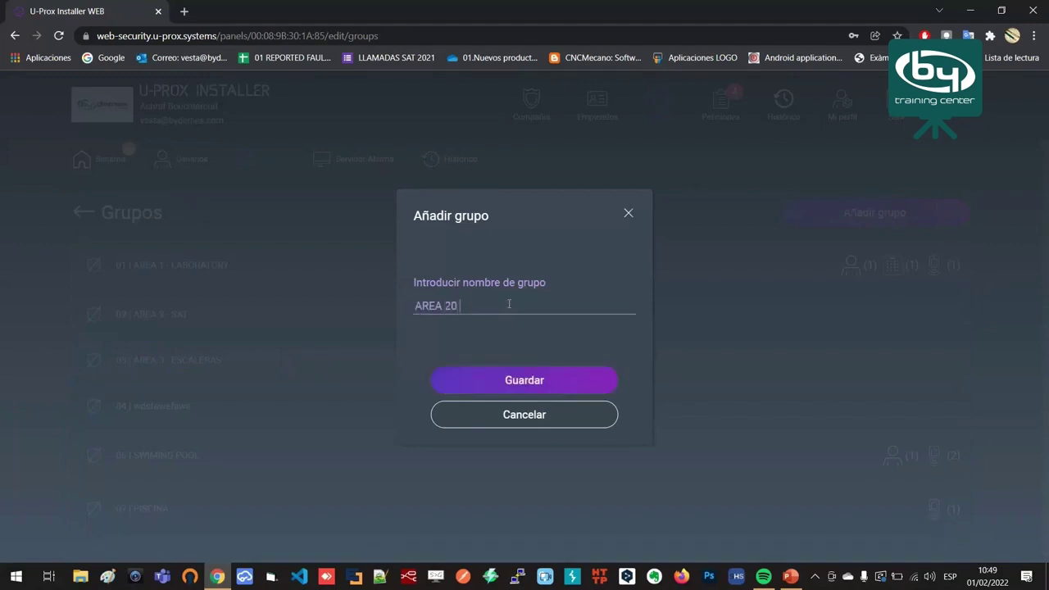
click(551, 380)
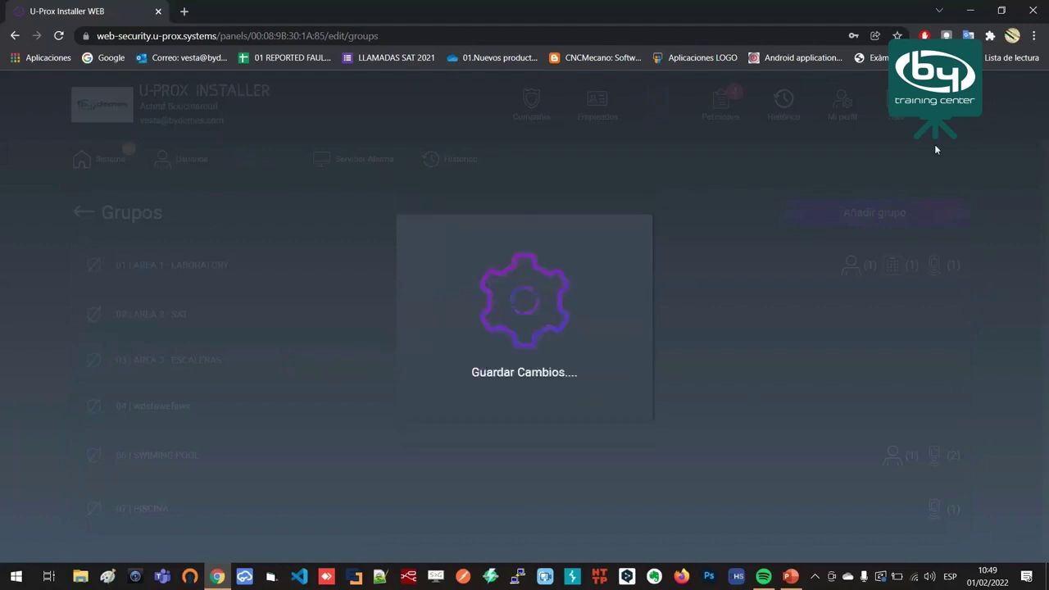
click(626, 215)
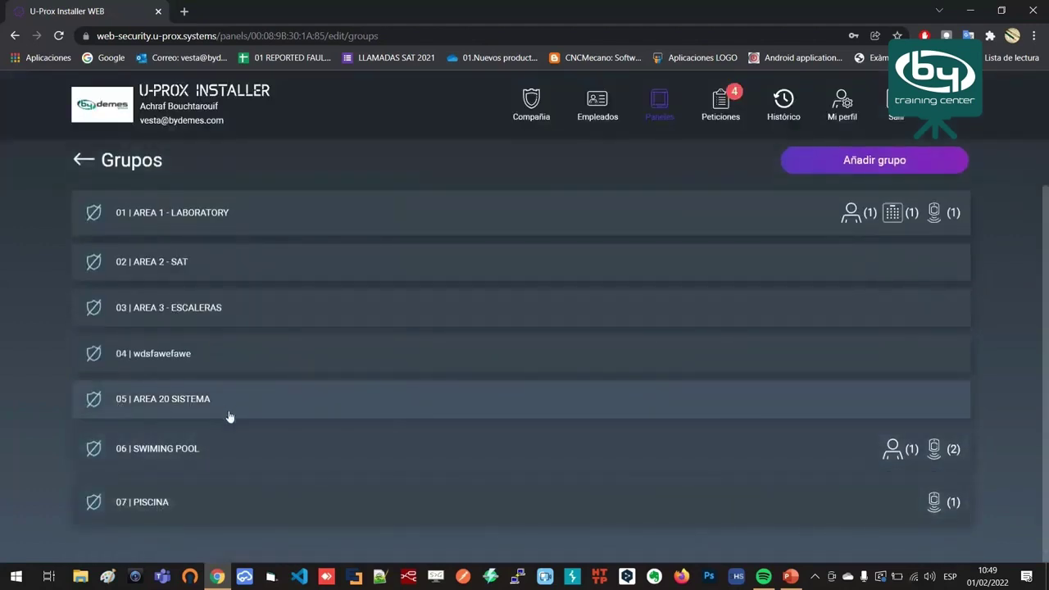
Step: Return from the group list to the control panel's settings and bring up the firmware and indicator options
scroll(160, 363, up, 1)
scroll(160, 362, up, 2)
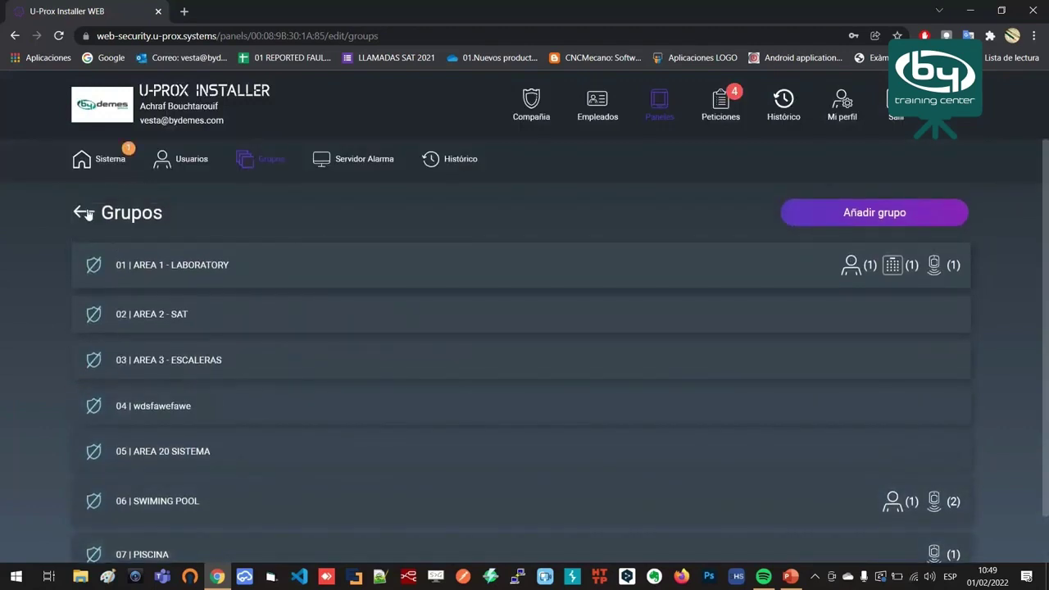
click(83, 211)
click(187, 266)
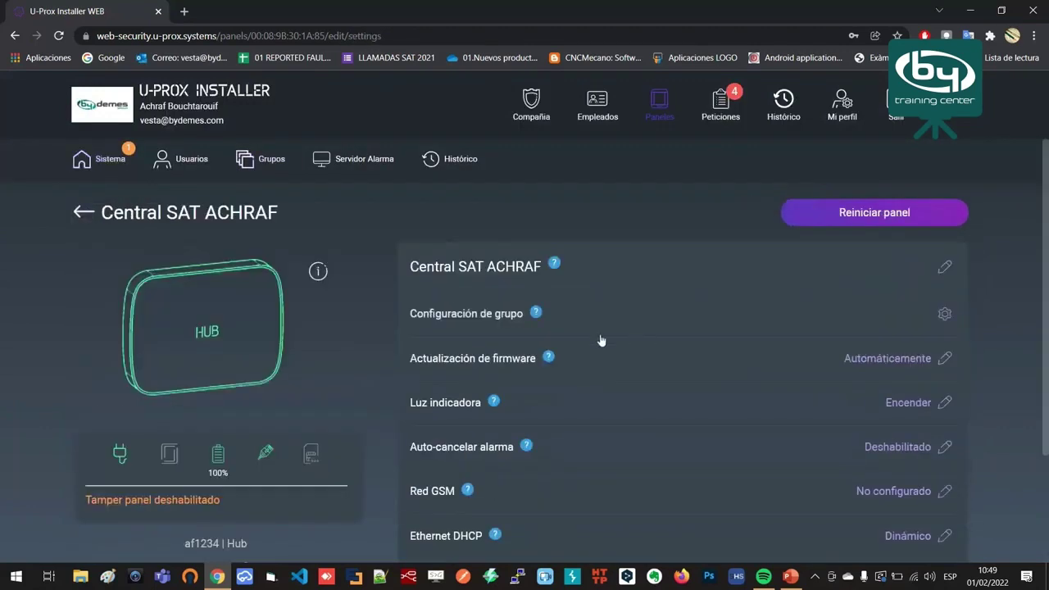
scroll(601, 342, down, 2)
scroll(508, 246, up, 1)
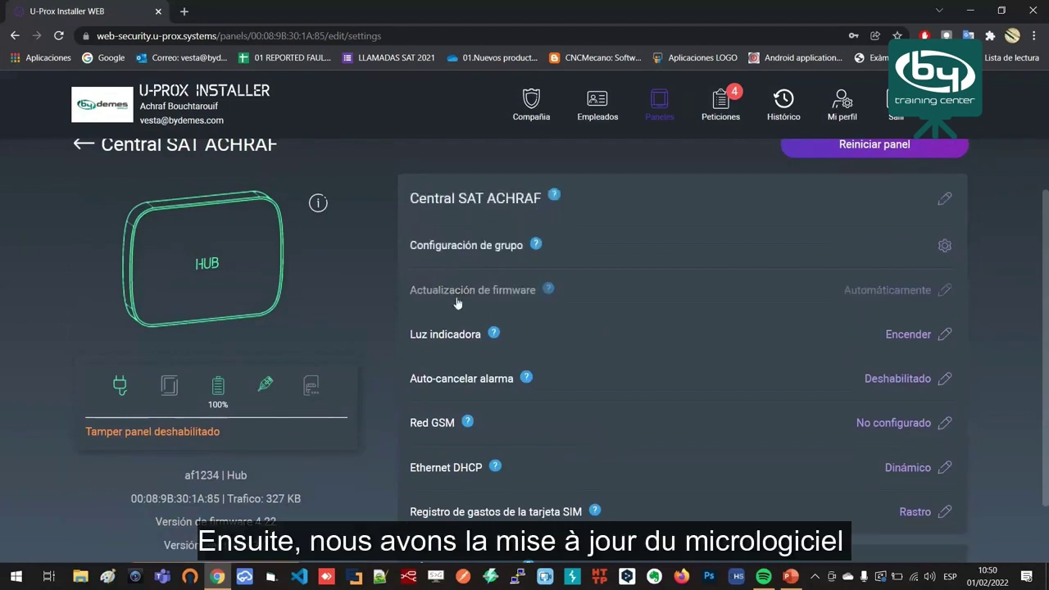
click(887, 293)
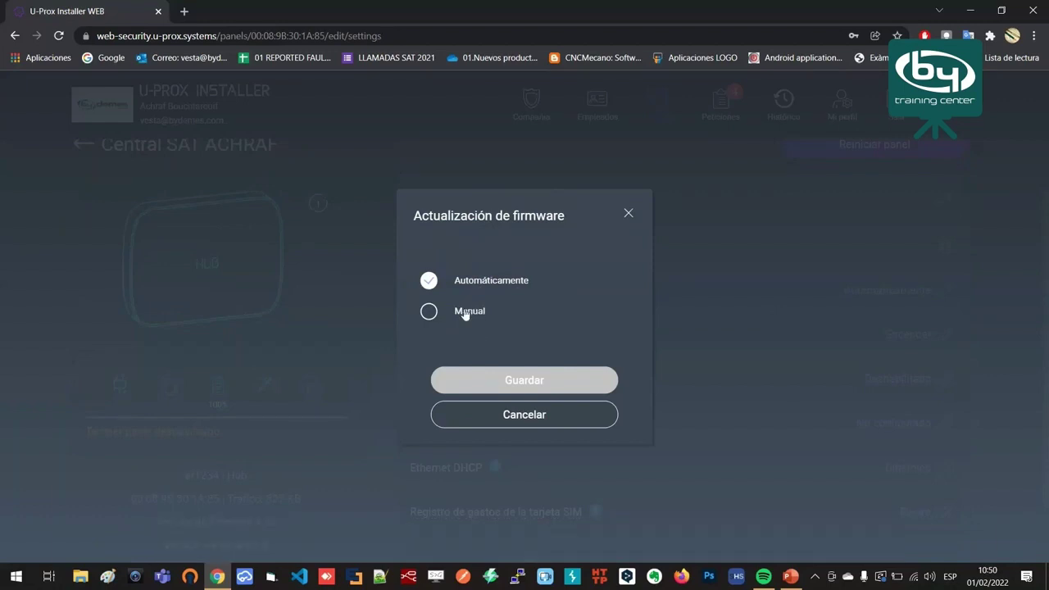
click(467, 311)
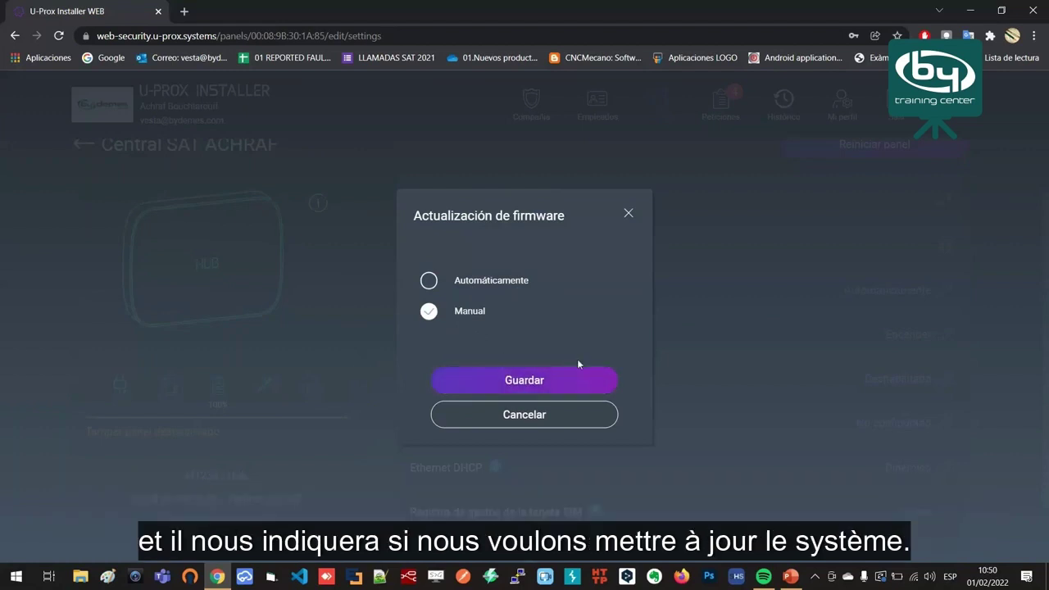
click(628, 214)
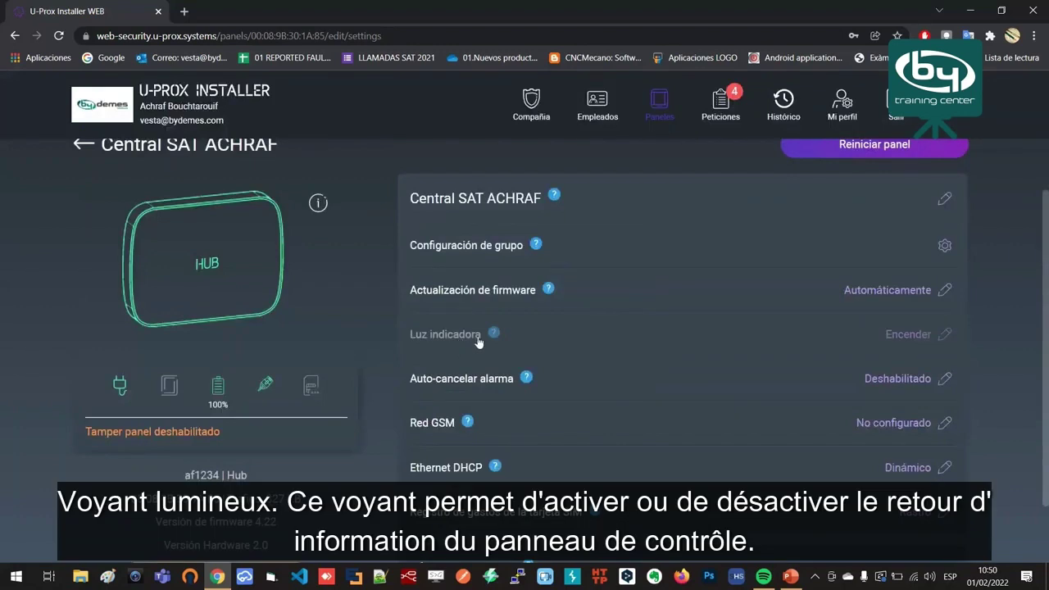
Step: Read the help description for the panel's indicator light setting and close it
click(493, 334)
drag(519, 322, 399, 304)
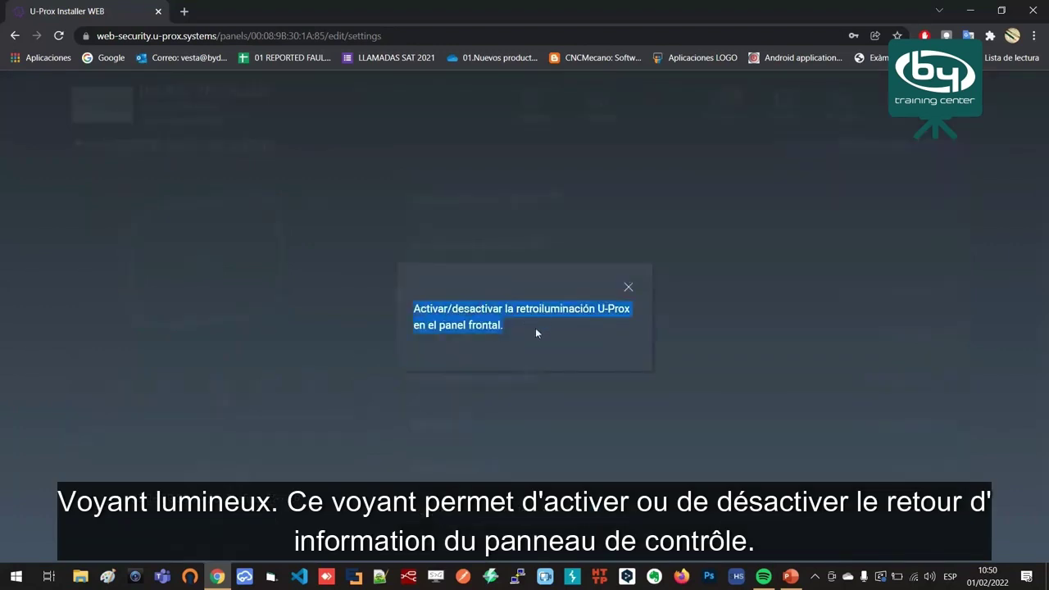
click(574, 320)
click(629, 291)
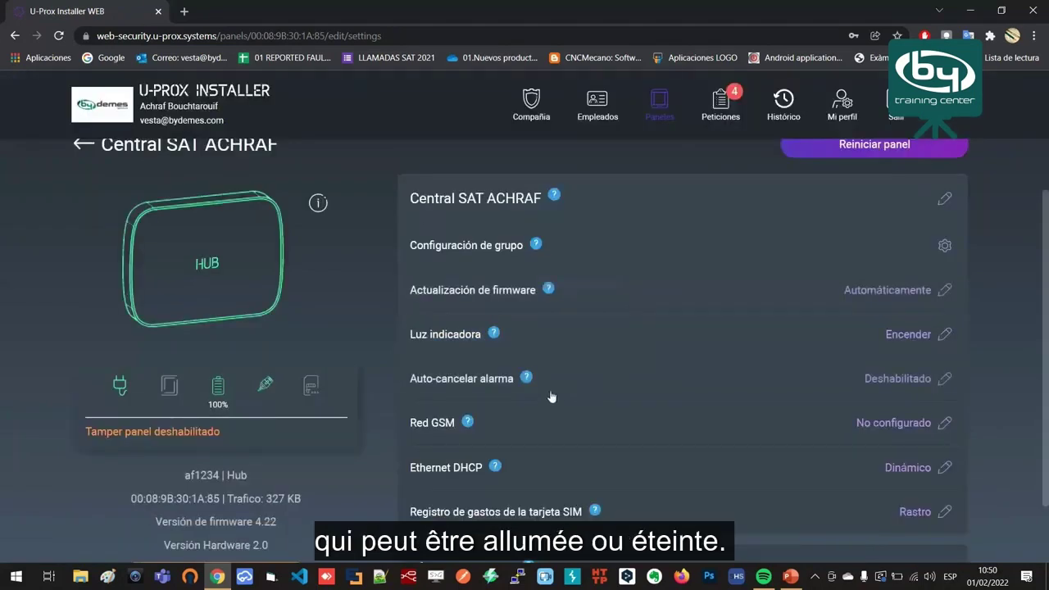
Step: Set the panel's indicator light (Luz indicadora) to Apagar and save the change
click(900, 336)
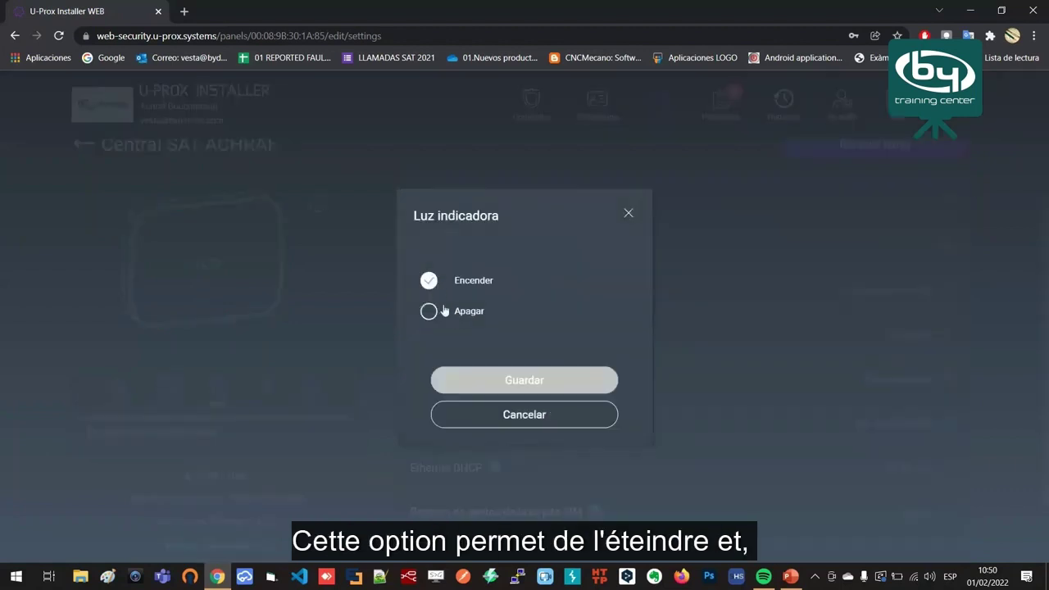
click(443, 310)
click(533, 377)
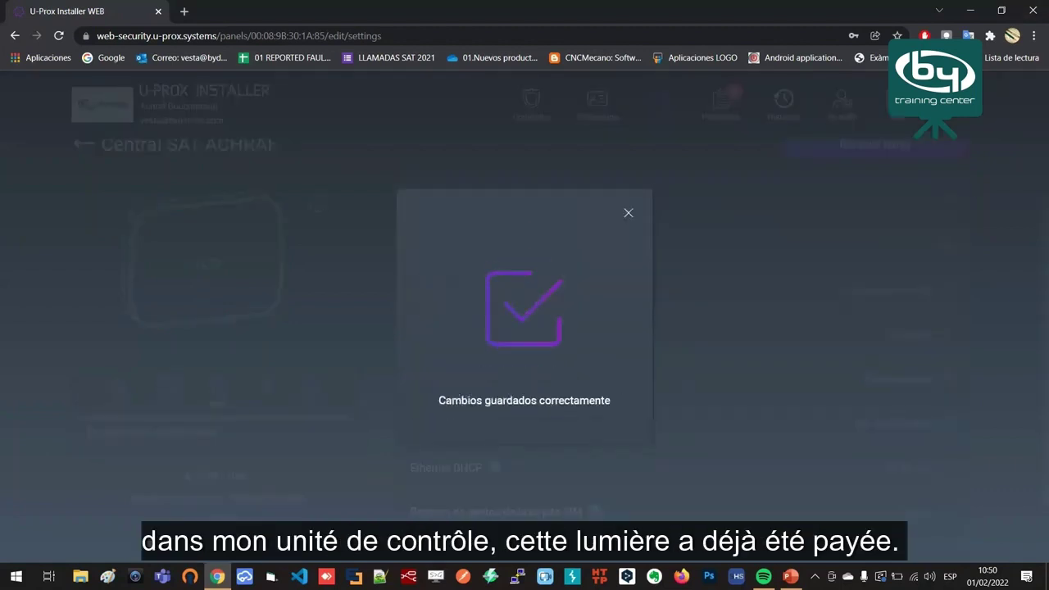
click(628, 215)
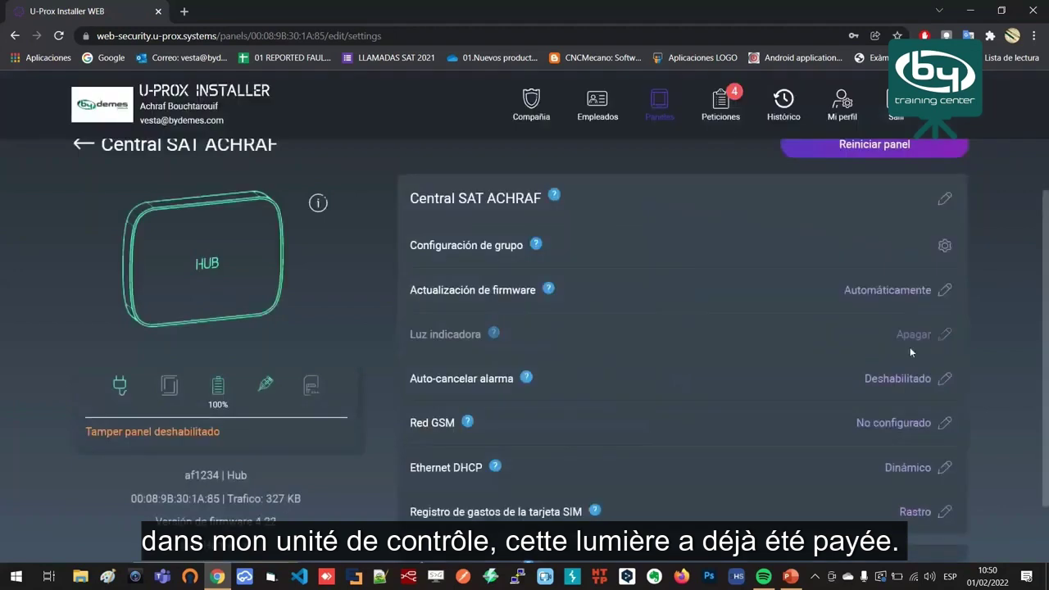
Step: Set the panel's indicator light (Luz indicadora) to Encender, save it and dismiss the confirmation
click(910, 344)
click(456, 282)
click(549, 391)
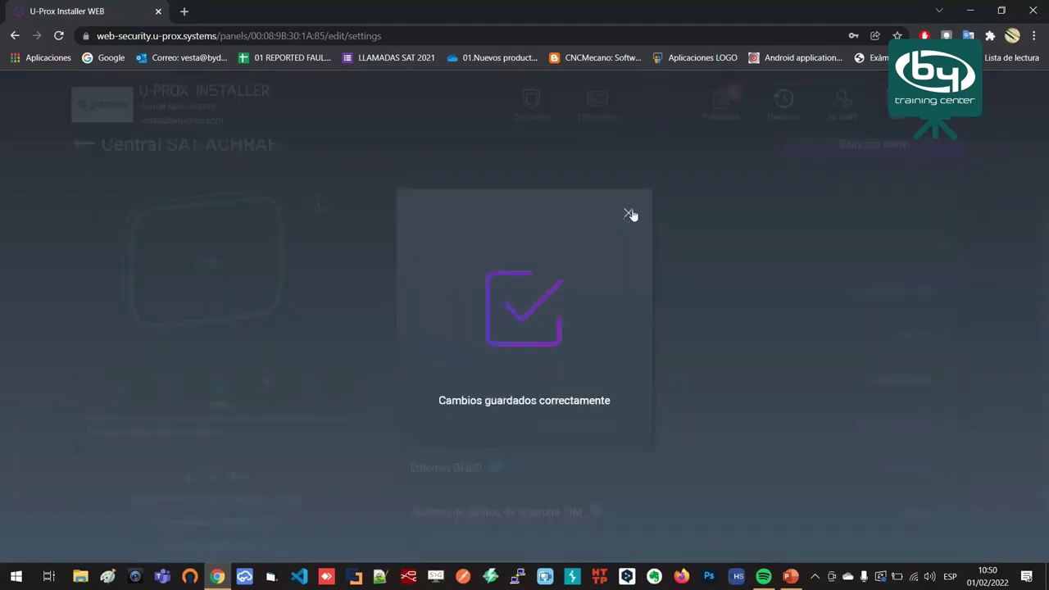
click(628, 213)
Step: Try the 3 minutos, 1 minuto and Deshabilitado options for Auto-cancelar alarma, and cancel without saving
scroll(493, 334, down, 1)
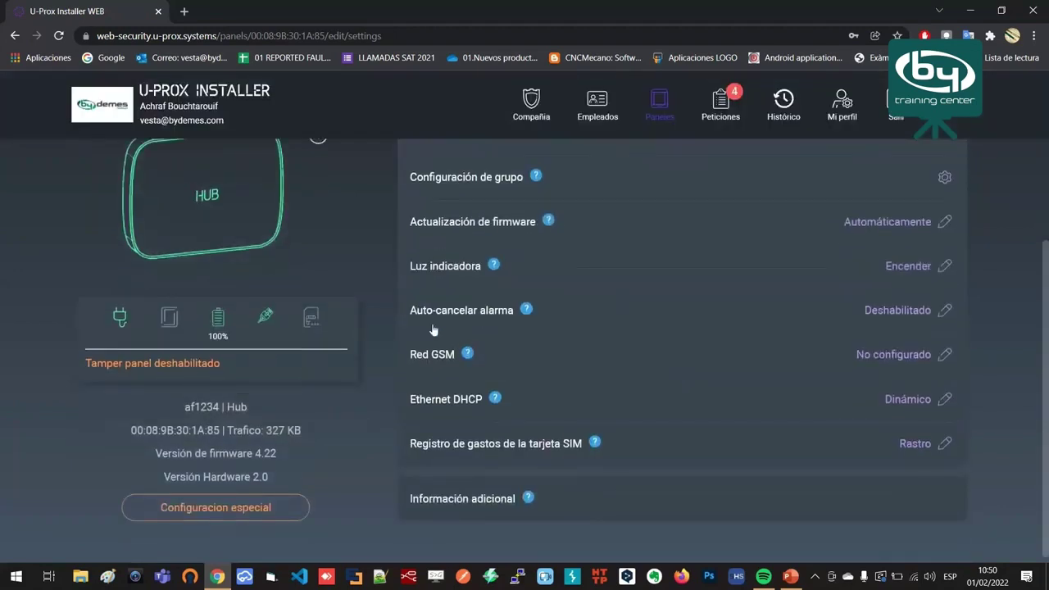
click(926, 313)
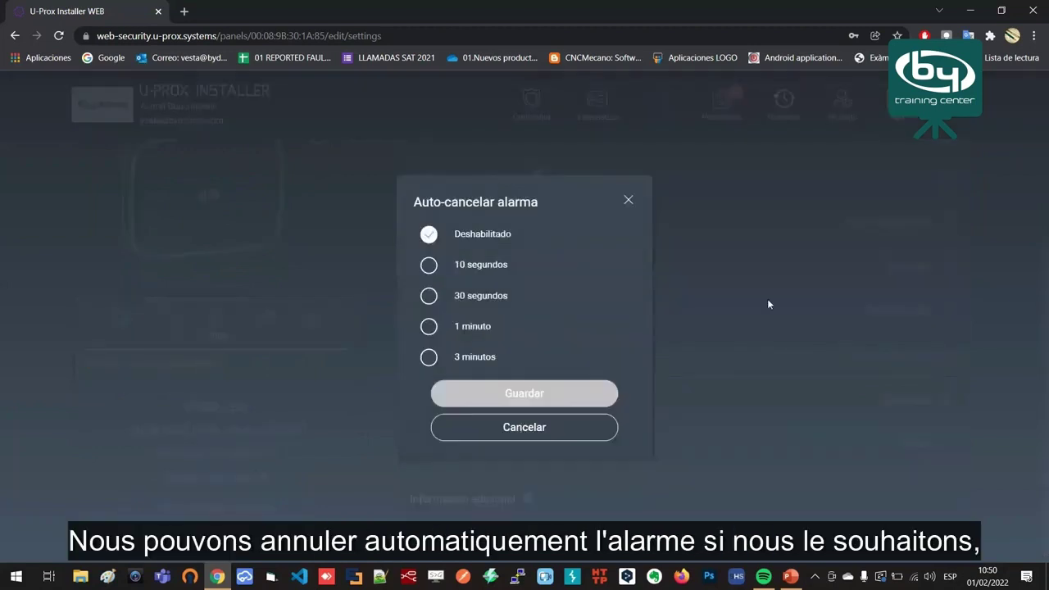
click(471, 361)
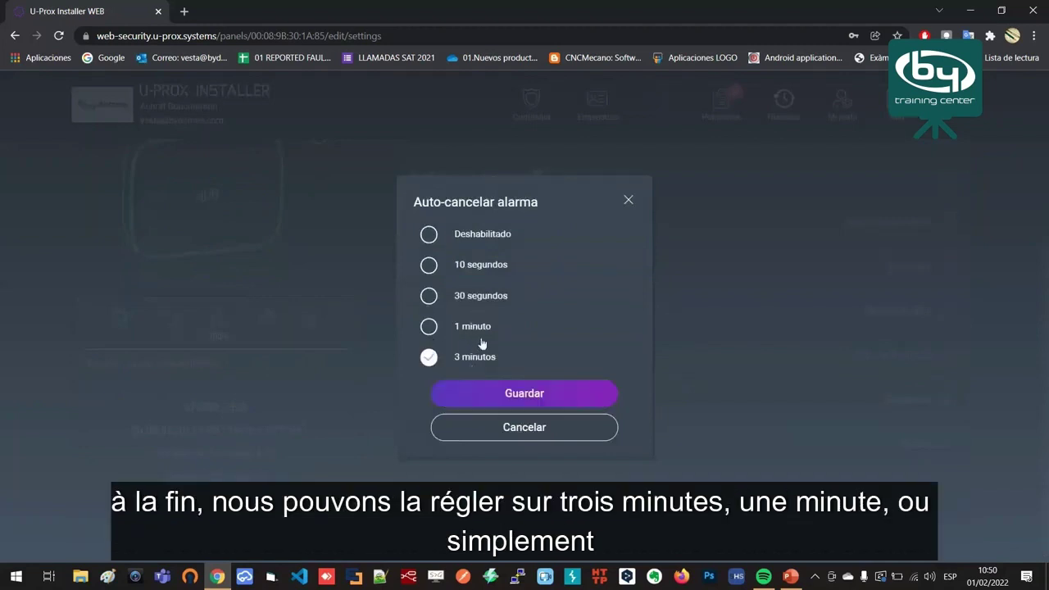
click(481, 331)
click(502, 237)
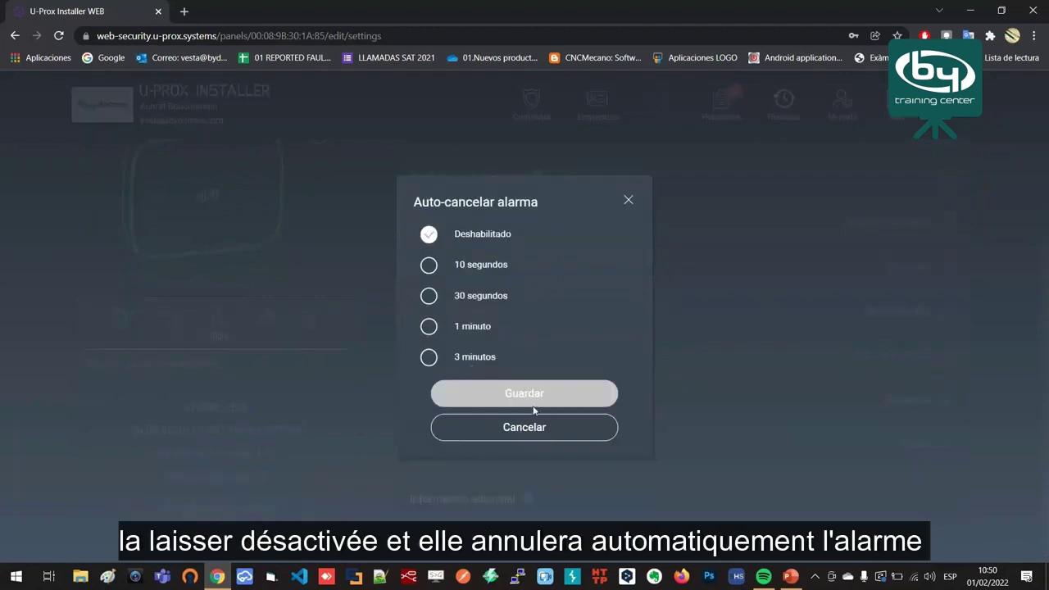
click(534, 433)
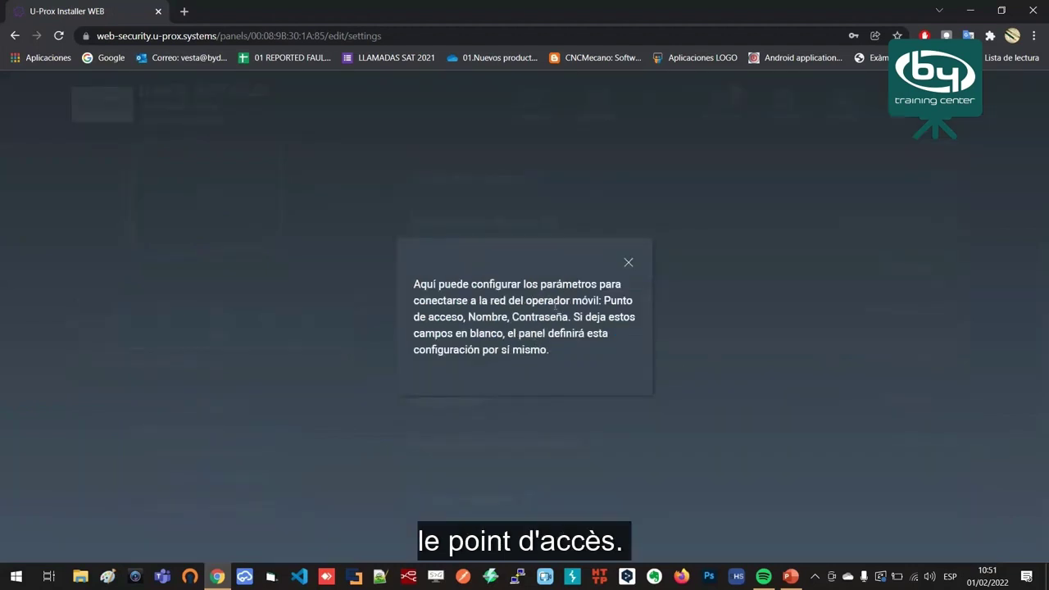
Step: Close the Red GSM help, try the Manual network configuration with the alternative communication channel confirmed, and cancel it
click(735, 318)
click(914, 358)
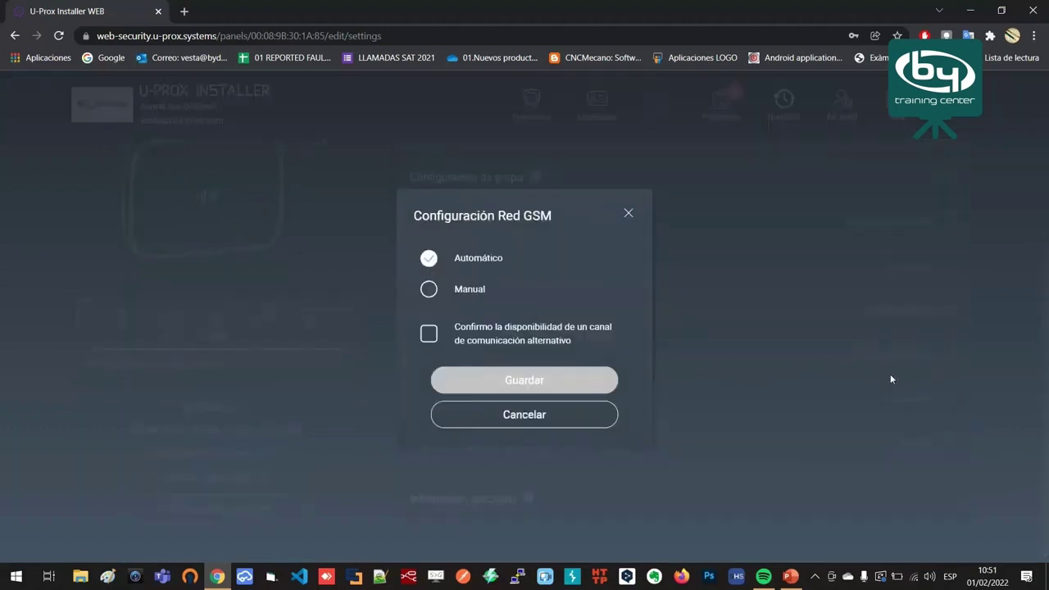
click(457, 290)
click(481, 187)
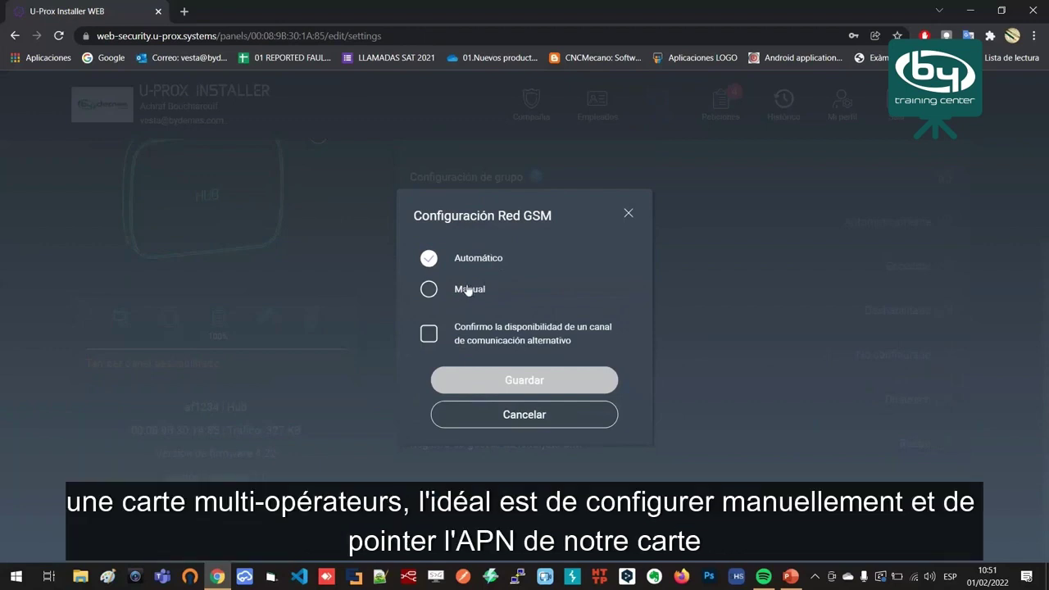
click(468, 290)
click(456, 271)
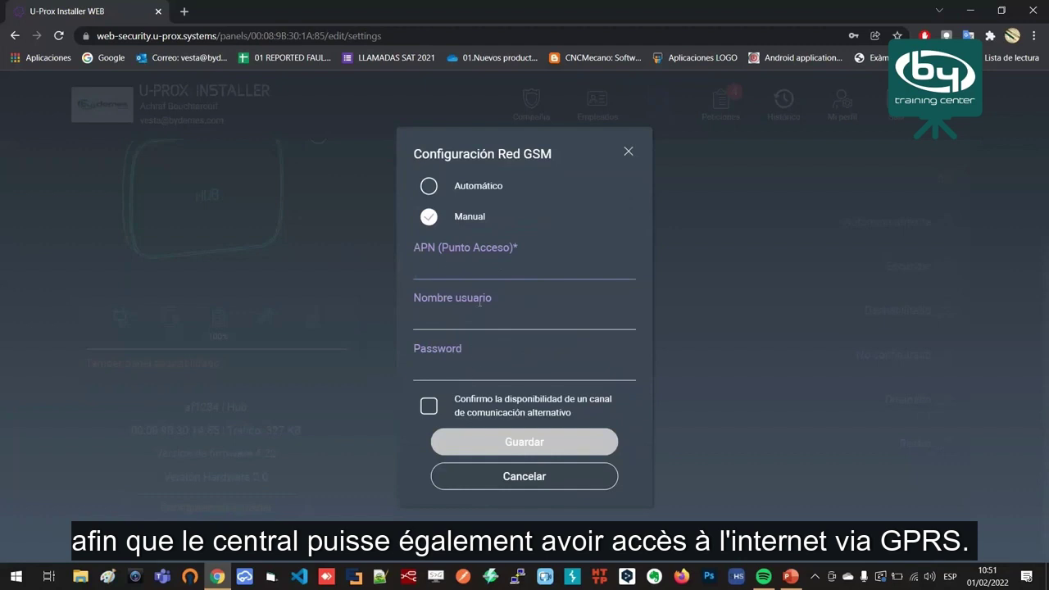
click(428, 407)
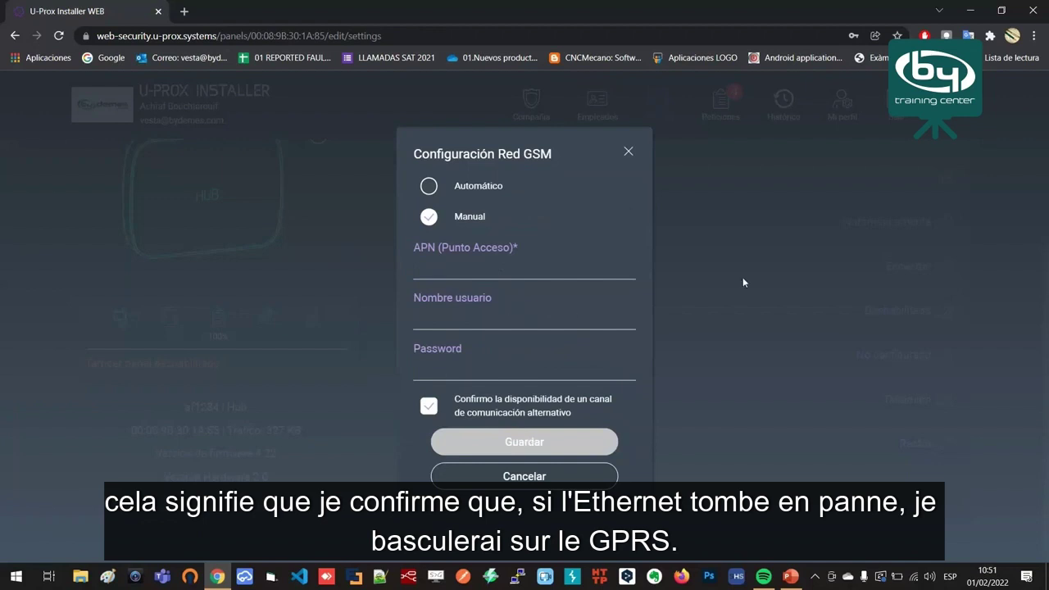
click(544, 479)
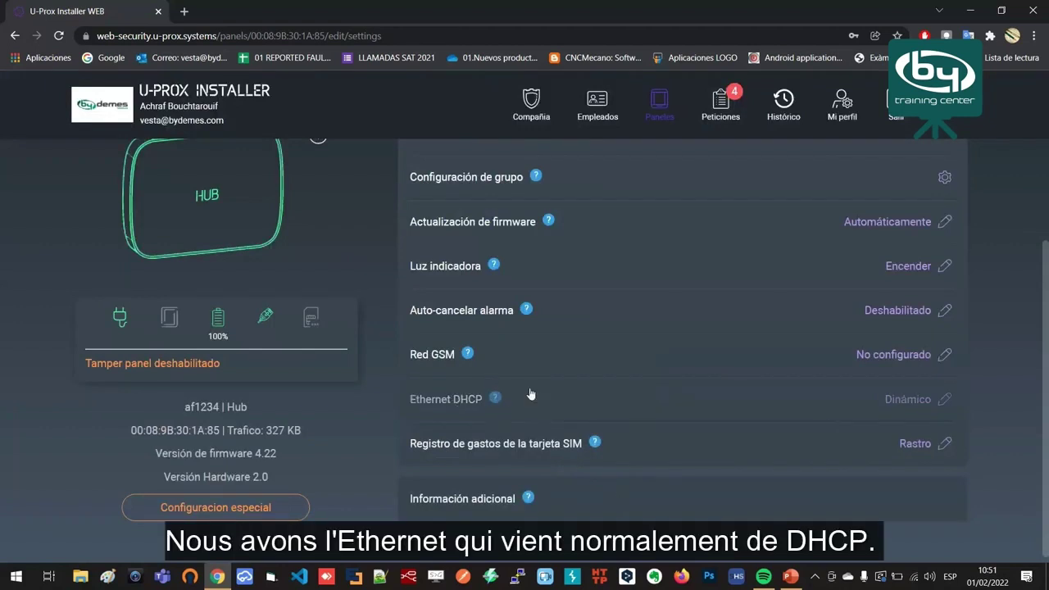
Step: Read the Ethernet DHCP help, try the Estático IP address type and cancel the configuration
click(495, 398)
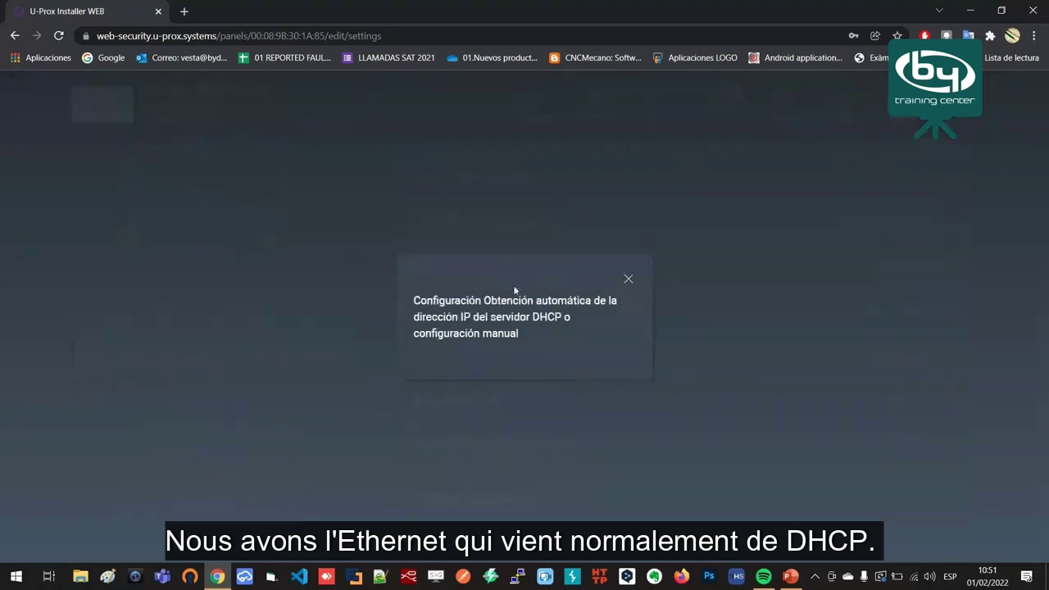
click(628, 282)
click(945, 399)
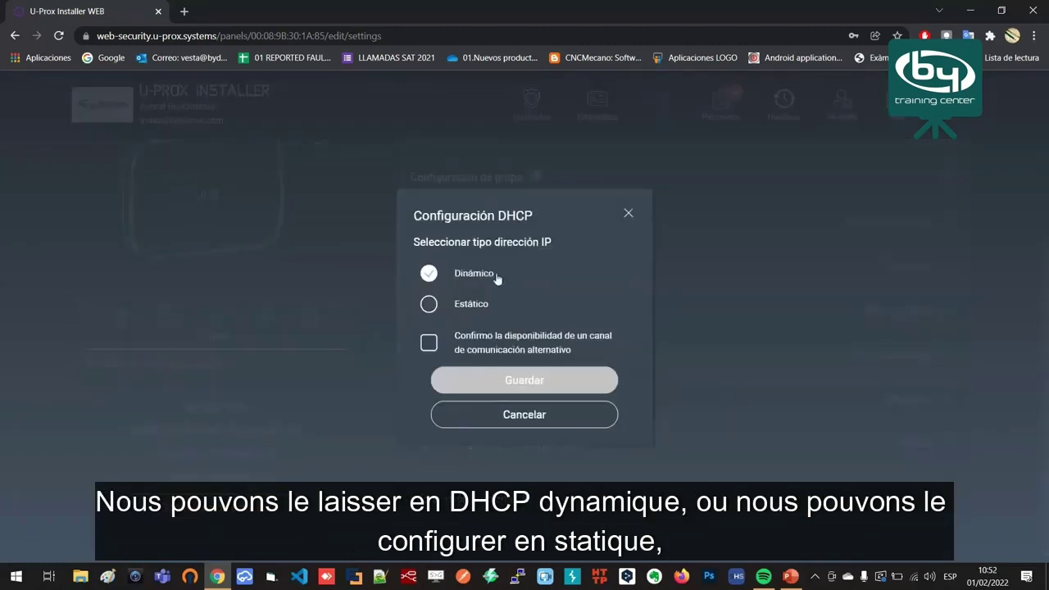
click(470, 309)
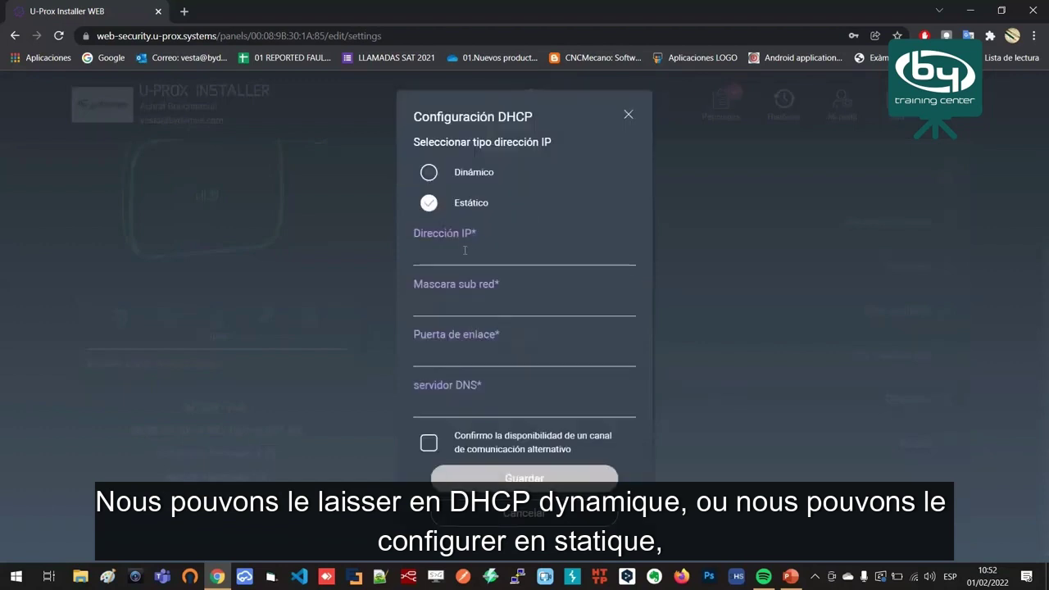
click(556, 517)
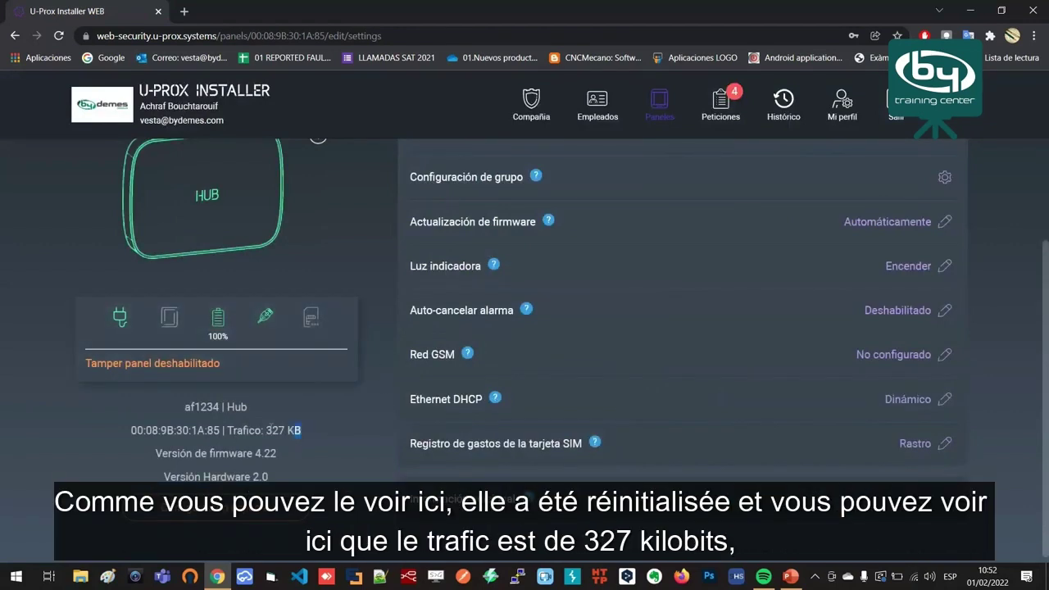
Step: Highlight the panel's Trafico reading and check the current date on the computer
drag(302, 430, 264, 430)
click(305, 432)
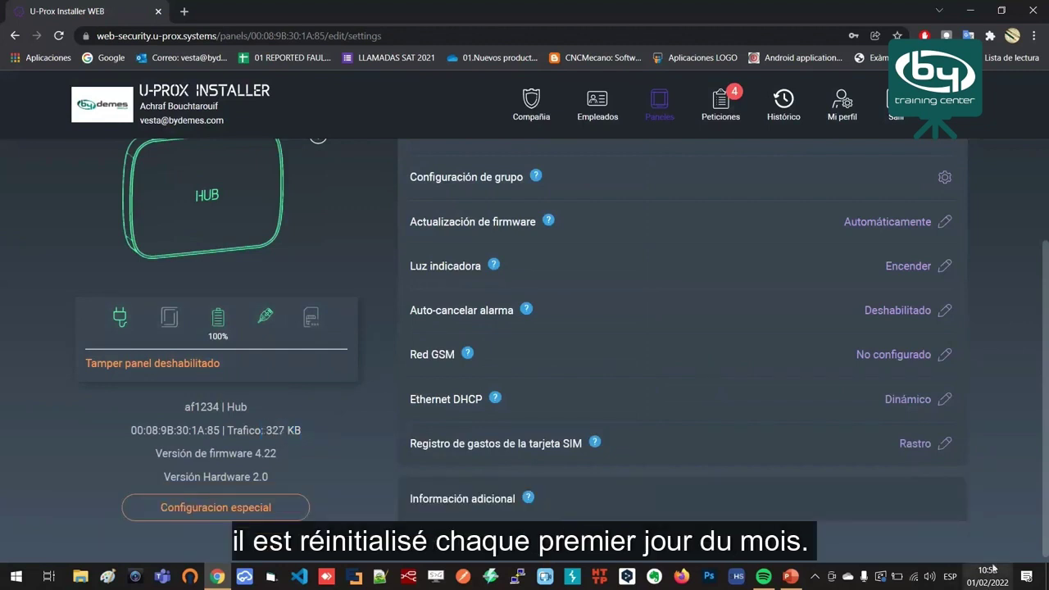
mouse_move(994, 574)
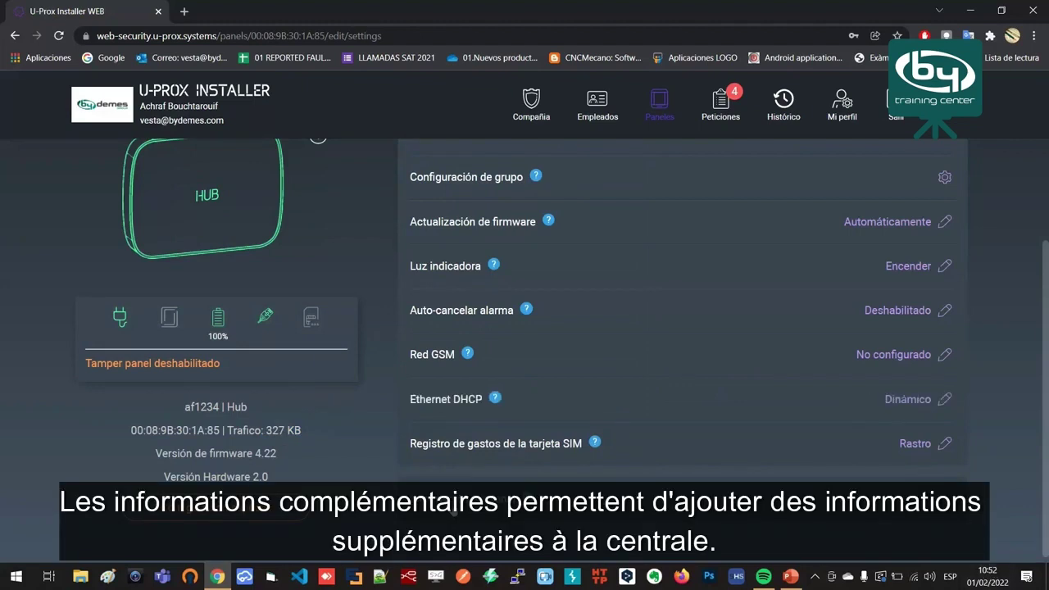
Step: Open the panel's additional information for editing and set Afiliación to Cliente
click(454, 510)
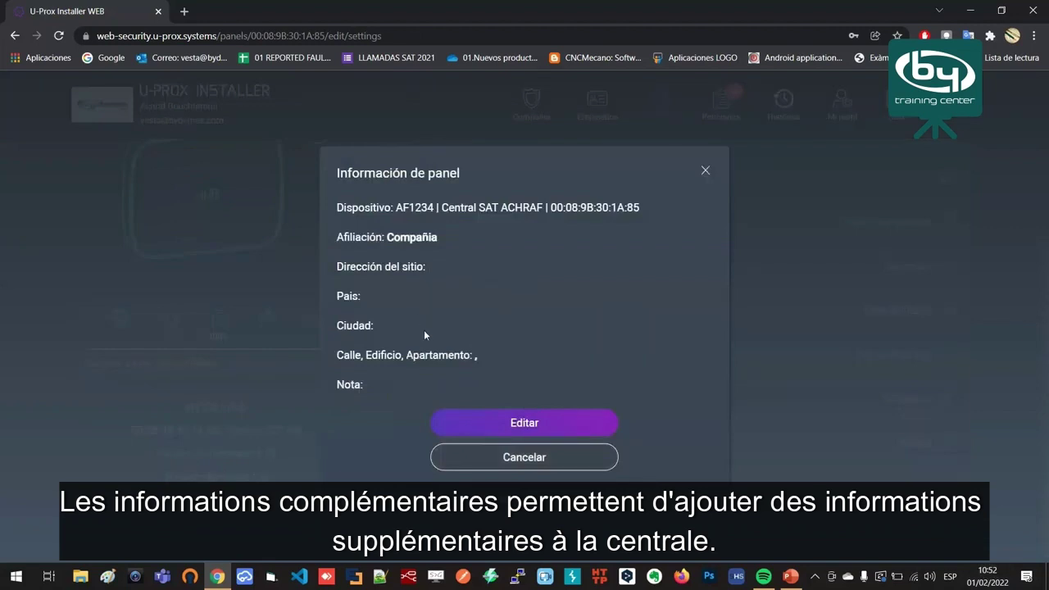
click(519, 423)
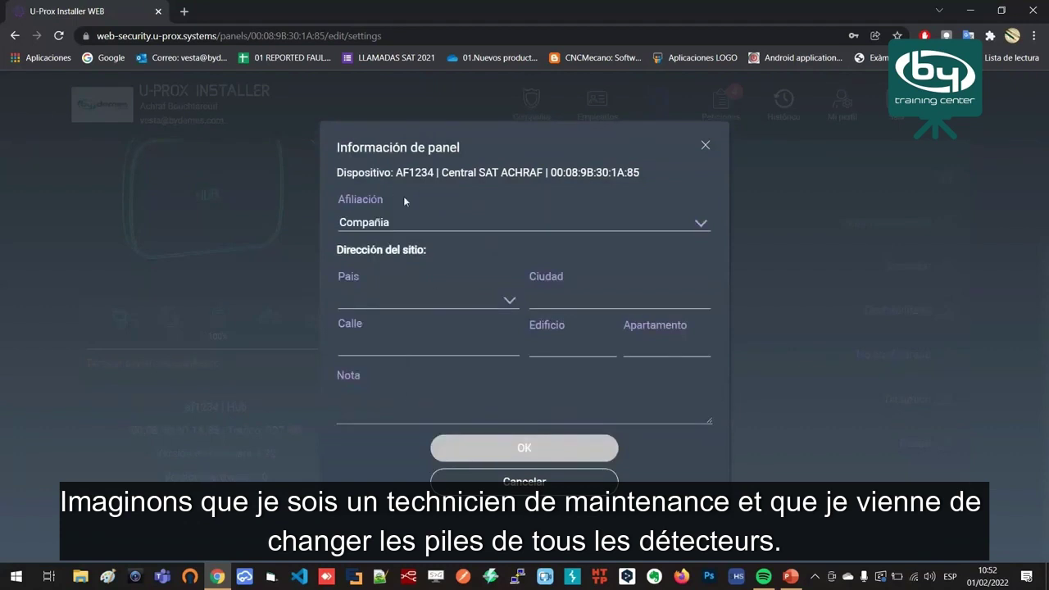
click(386, 222)
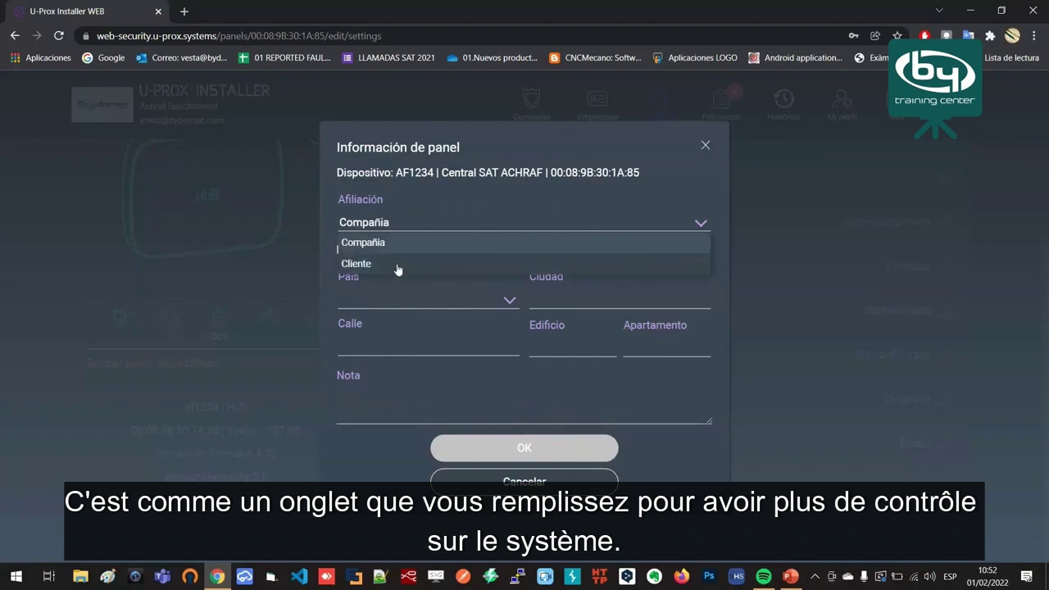
click(390, 263)
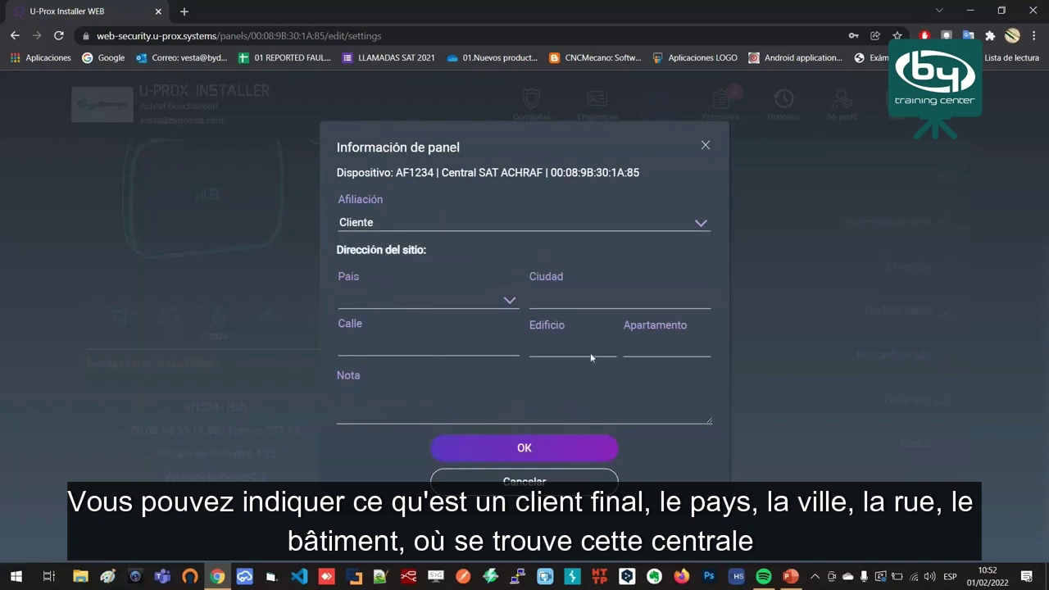
Step: Draft the panel note "Tecnico x 01/02 --> Cambio de pilas de dispositivos" in an enlarged note box and cancel the edits
click(373, 412)
text(m)
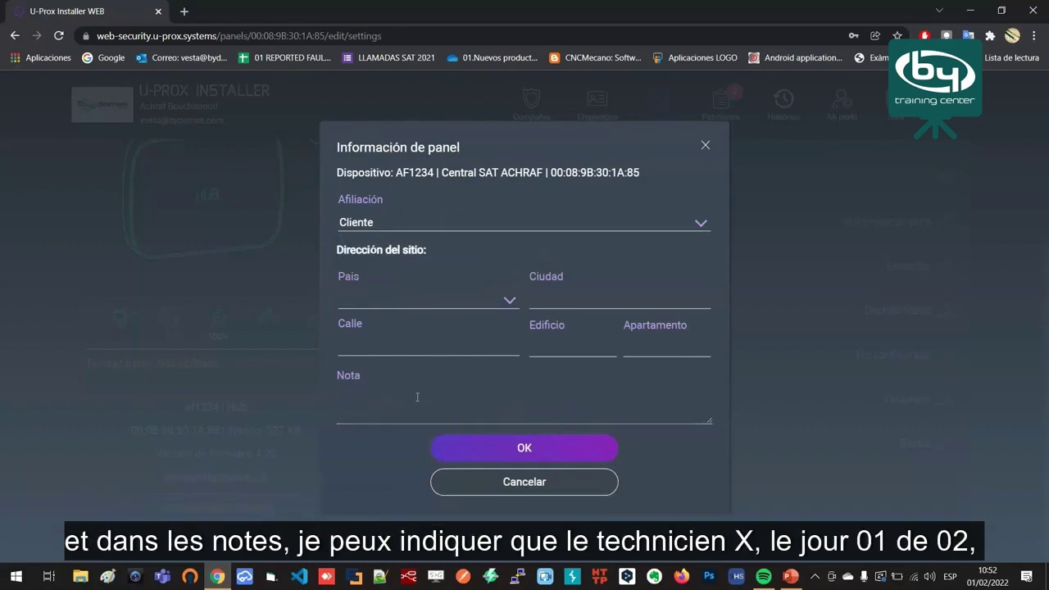
text(tEX)
key(BackSpace)
text(CN)
key(BackSpace)
key(BackSpace)
key(BackSpace)
key(BackSpace)
text(Tecnico )
text(x 01/0)
text(2--> )
text(Casmbio)
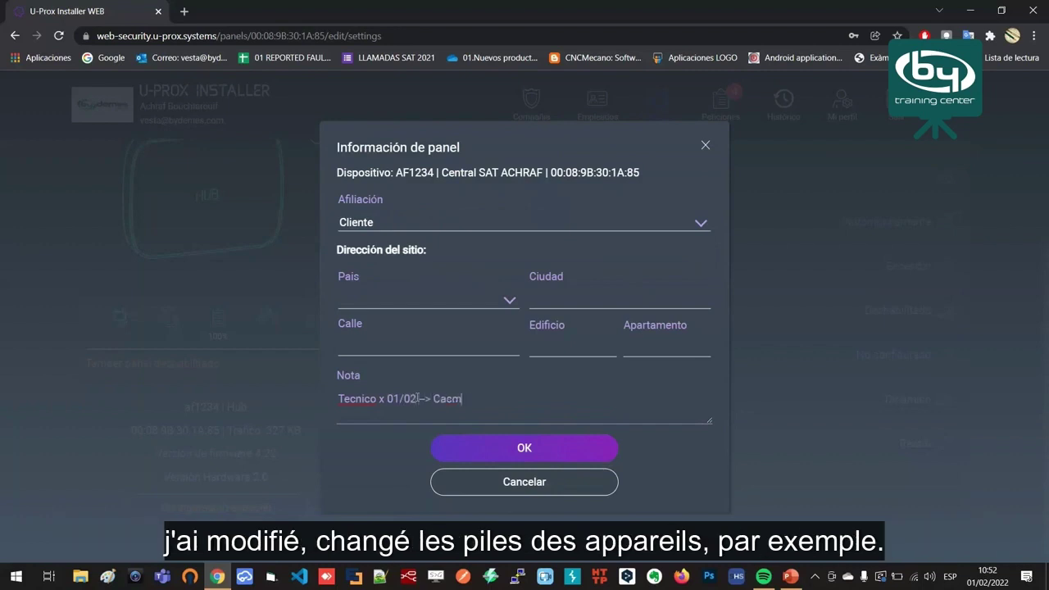
key(BackSpace)
key(BackSpace)
key(BackSpace)
key(BackSpace)
key(BackSpace)
text(mbio de pilas de di)
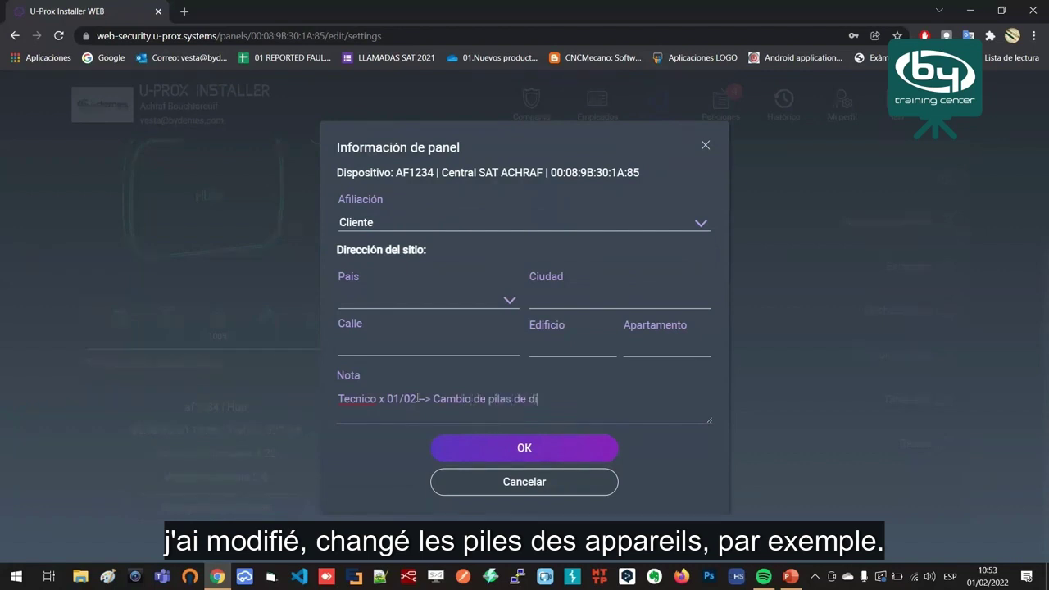
text(spositivos)
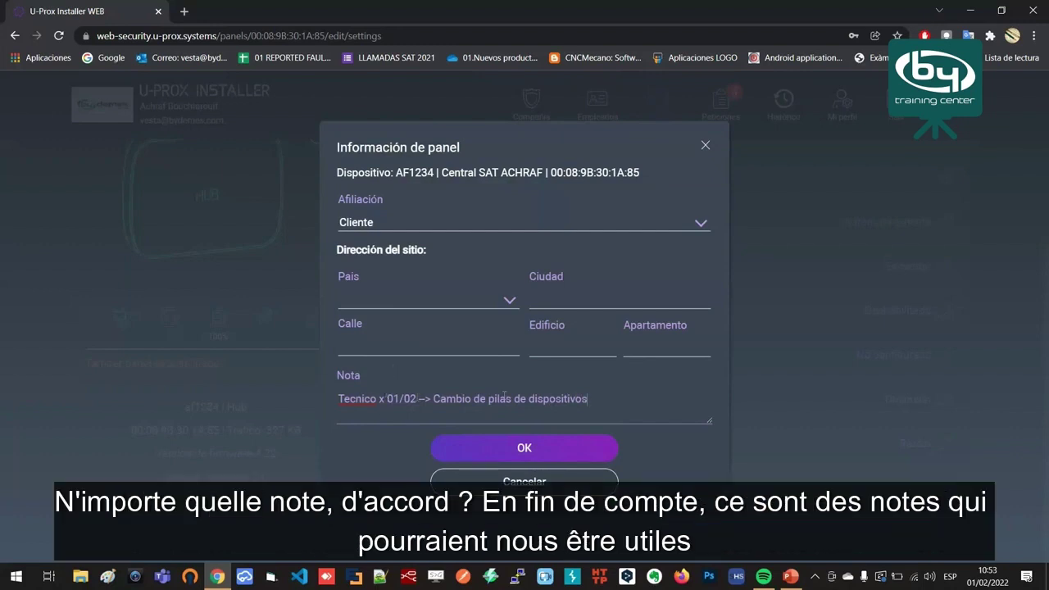
drag(709, 422, 709, 574)
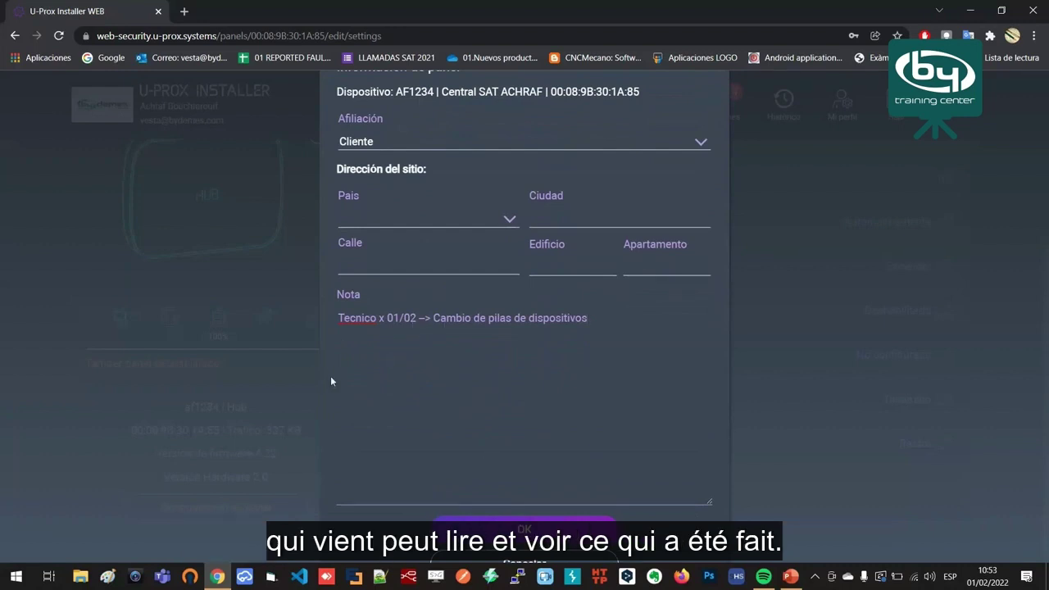
click(547, 562)
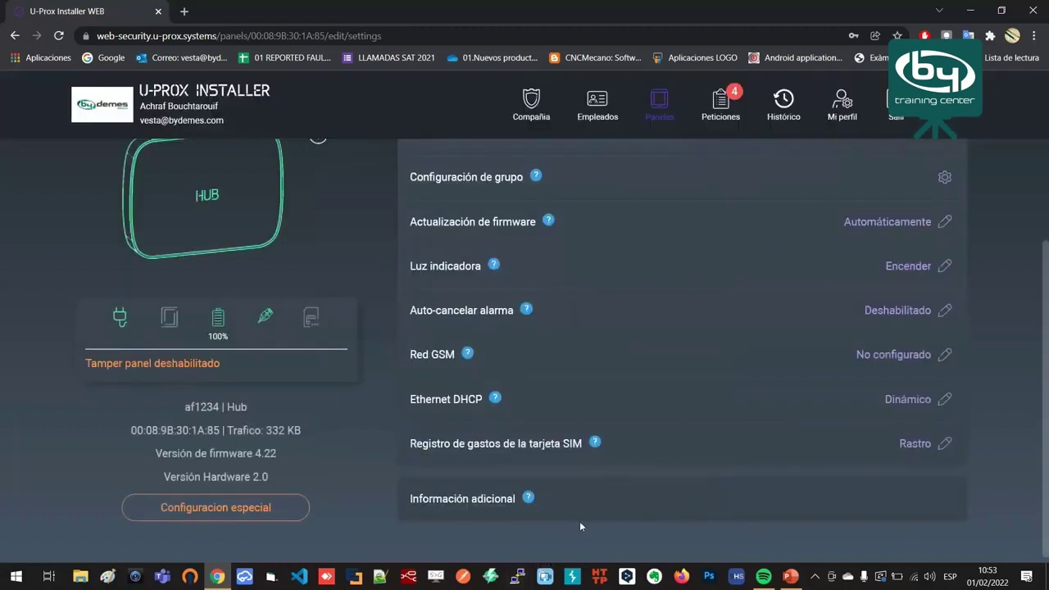
Step: Toggle Deshabilitar sabotaje in the special configuration, read its help description and close the dialog without sending
scroll(768, 436, down, 2)
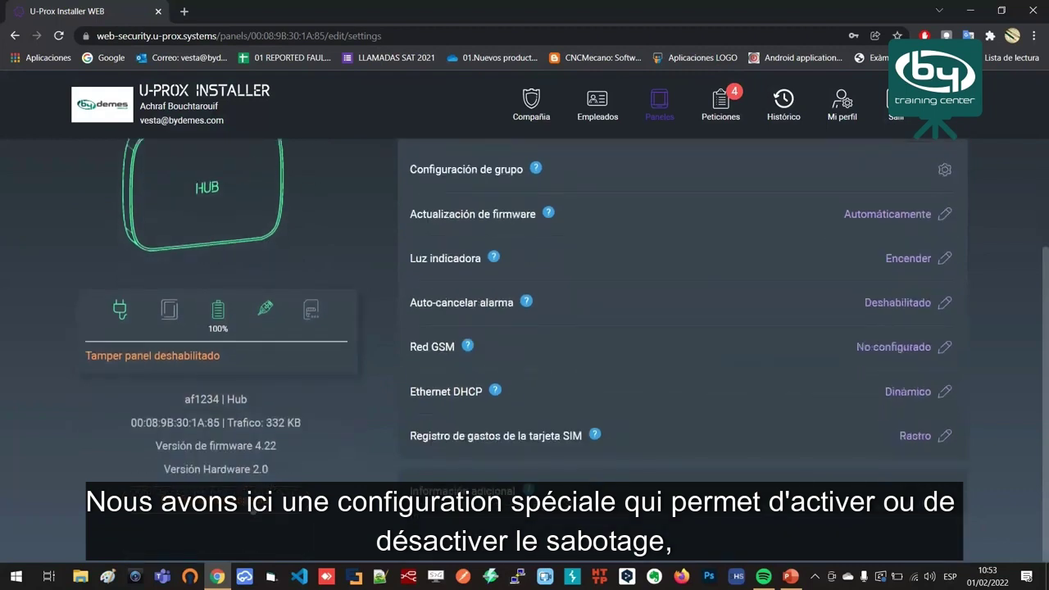
click(217, 502)
click(429, 296)
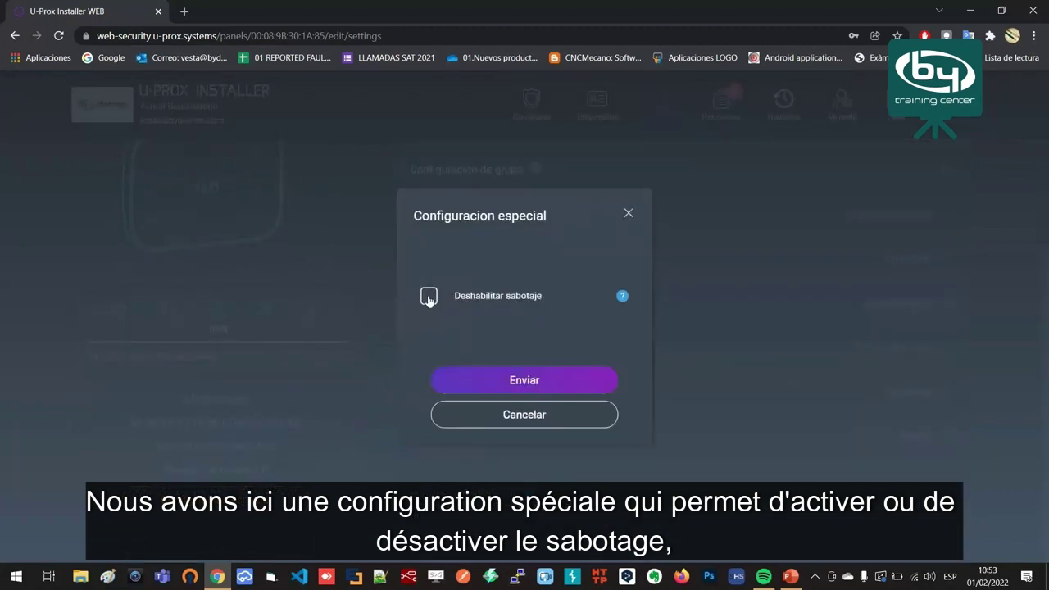
click(491, 296)
click(622, 298)
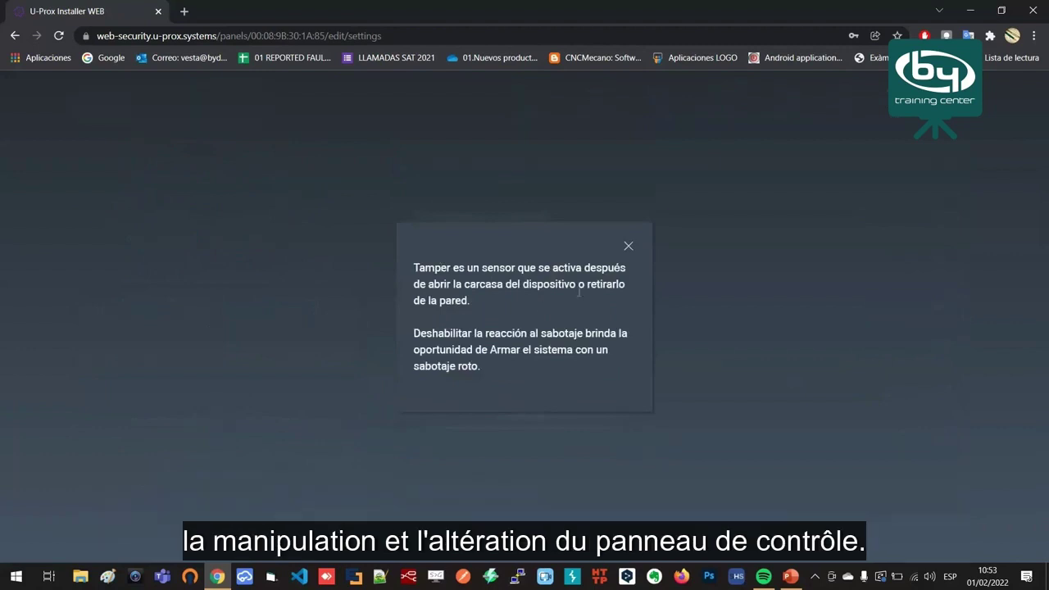
click(629, 245)
click(630, 215)
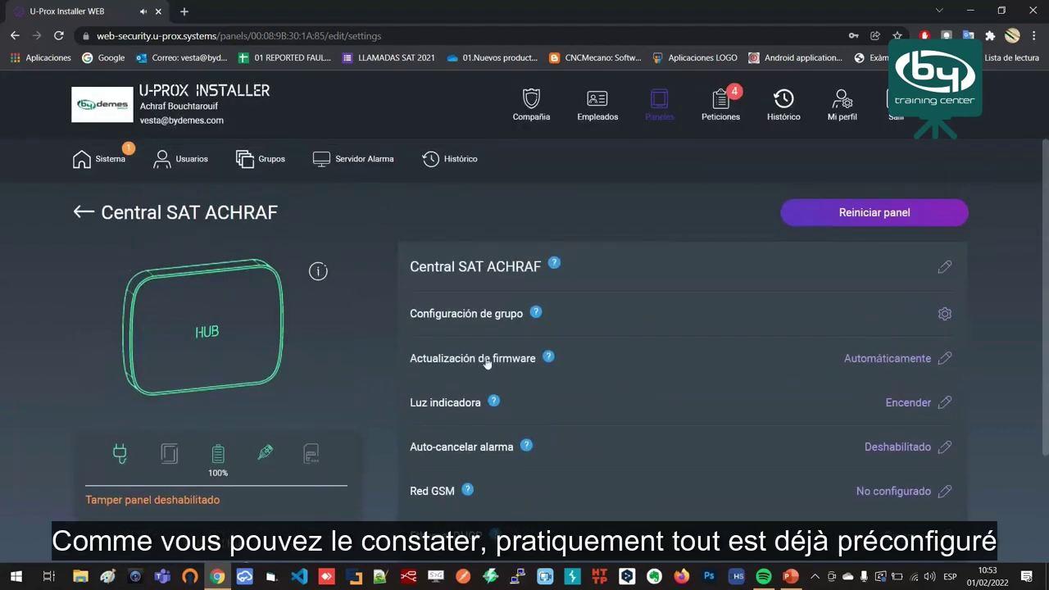
Step: Open the control panel's multilingual manual from its settings page and browse the specifications, registration and installation diagrams
scroll(475, 385, down, 2)
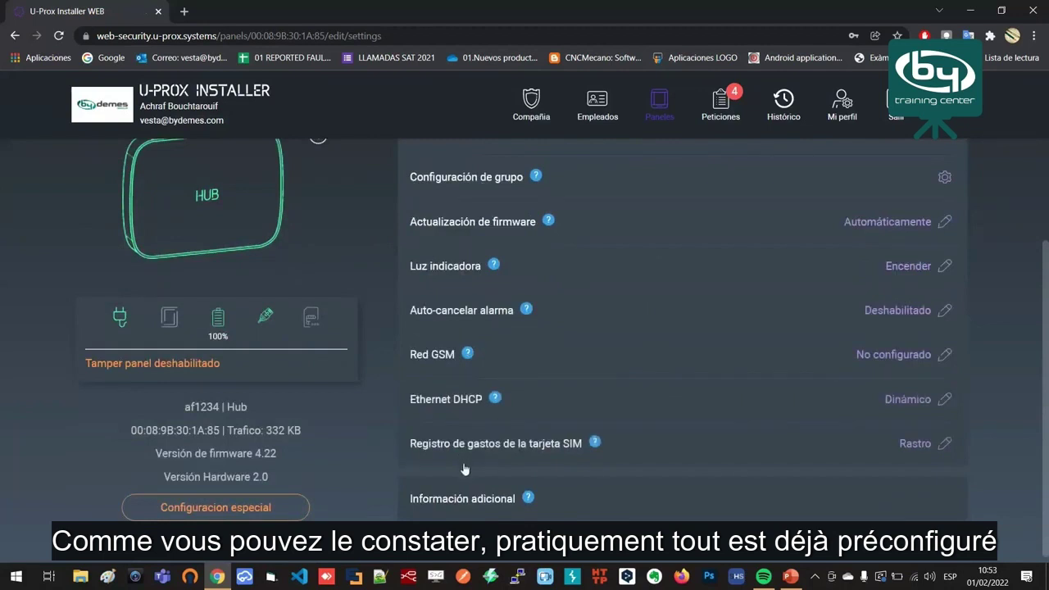
scroll(433, 416, up, 2)
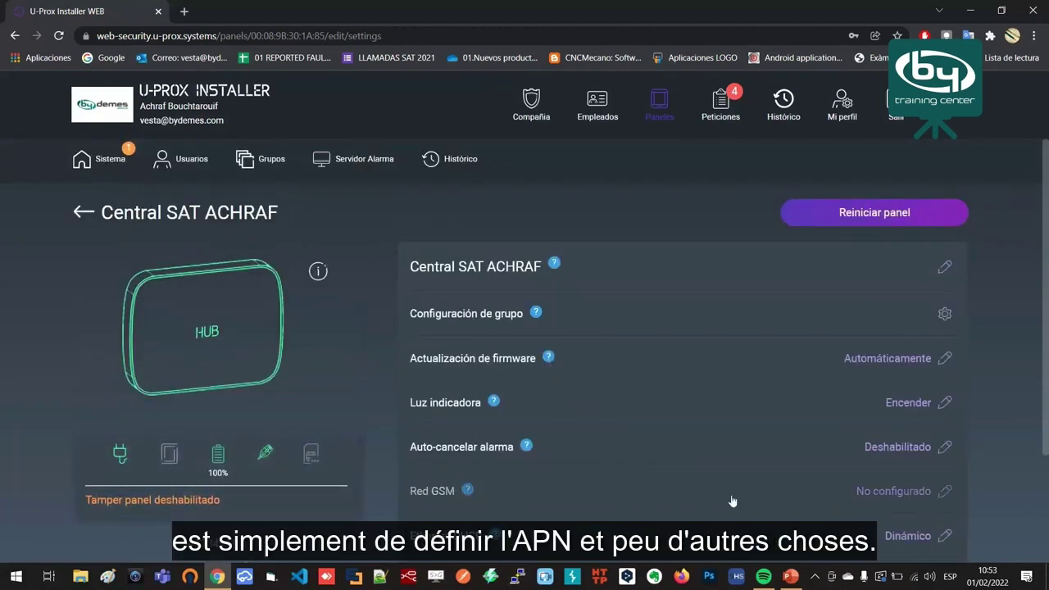
click(318, 275)
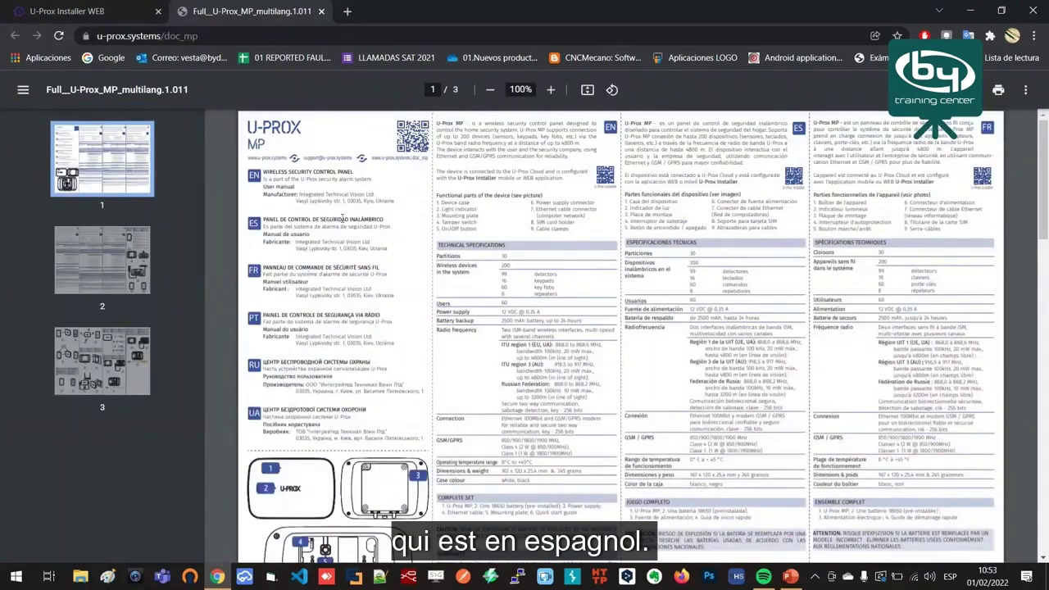
scroll(434, 262, down, 5)
scroll(524, 344, up, 5)
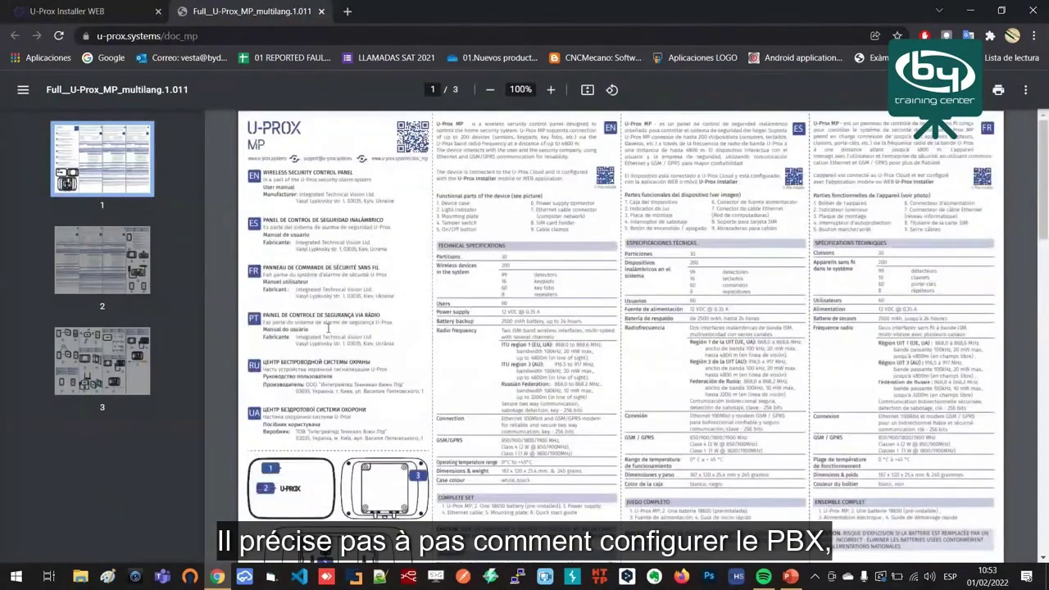
scroll(540, 358, down, 10)
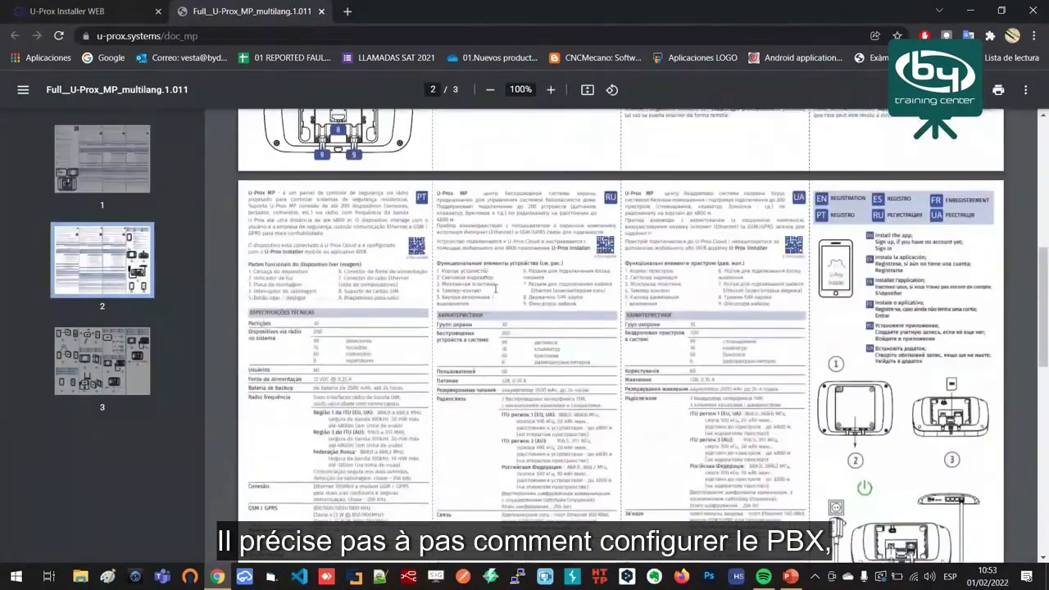
scroll(436, 244, down, 4)
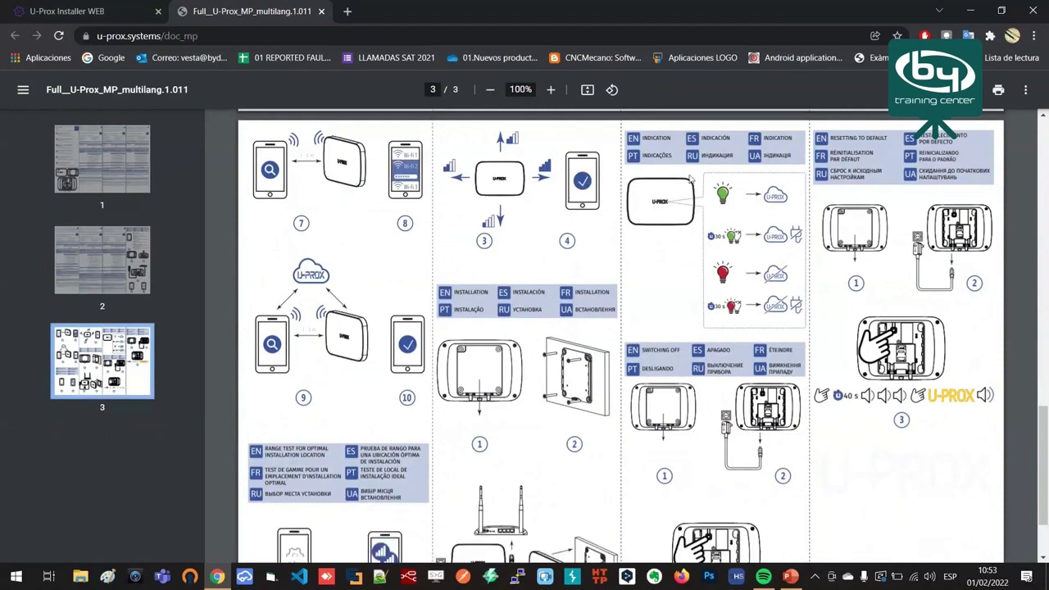
scroll(661, 332, down, 2)
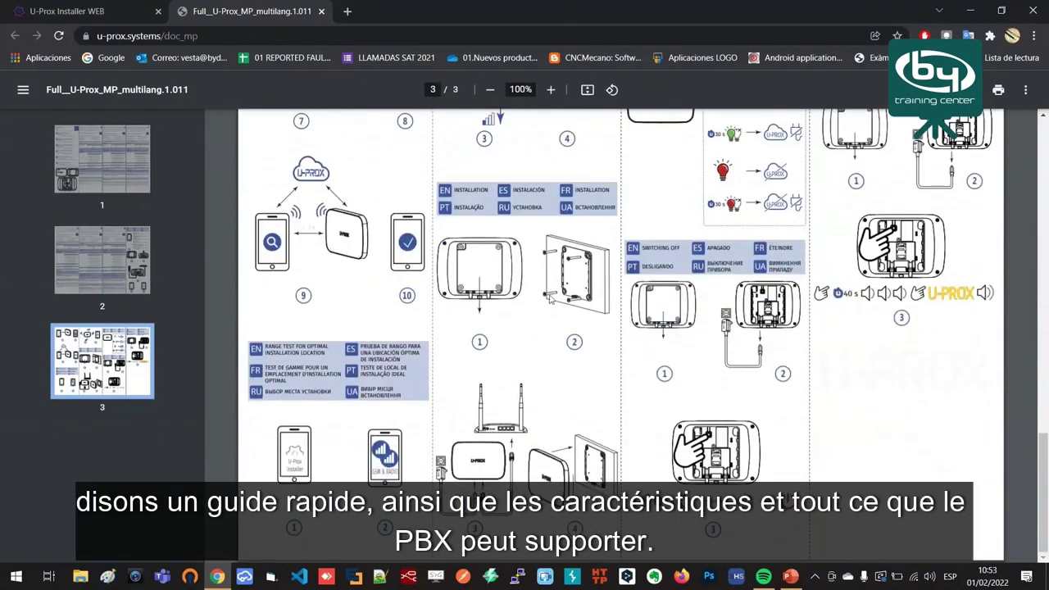
scroll(549, 300, up, 5)
scroll(549, 300, up, 10)
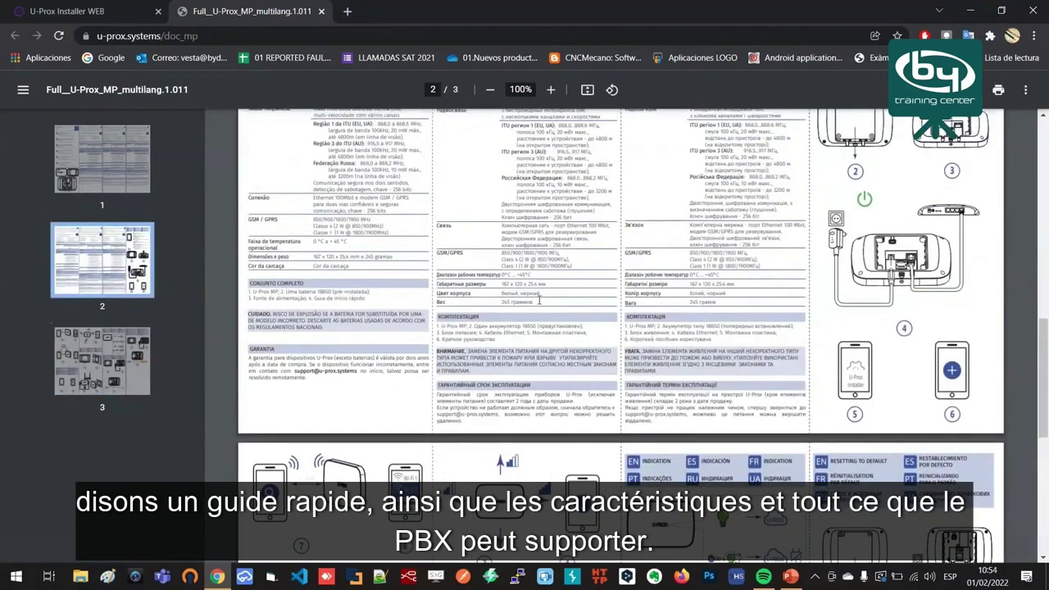